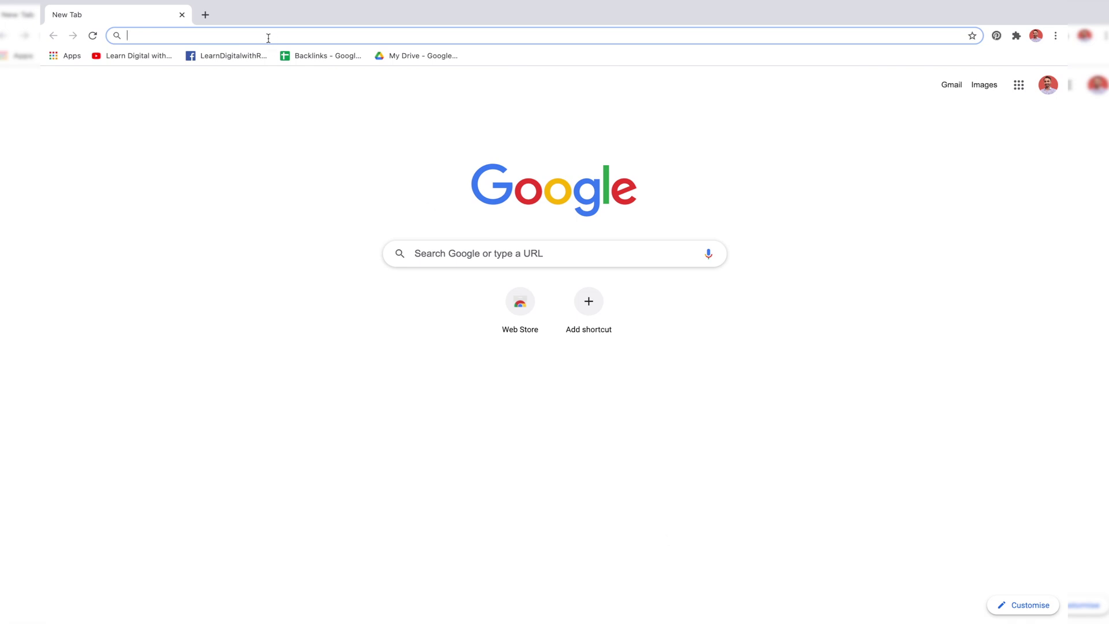
pyautogui.write('Learndigitalw')
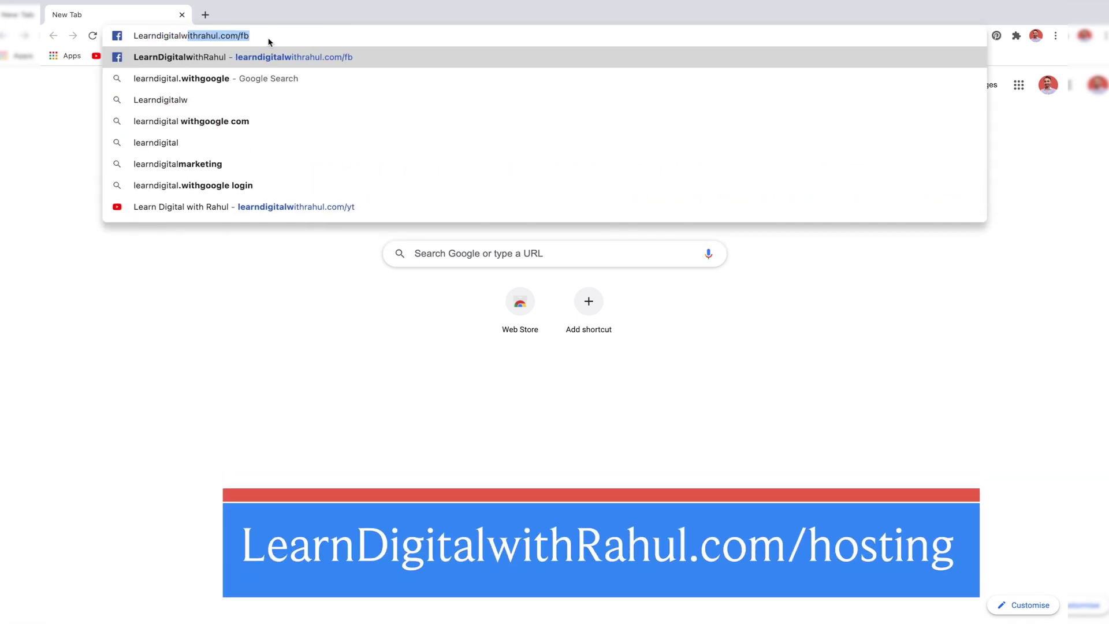
pyautogui.write('ithrahul.com/hosting')
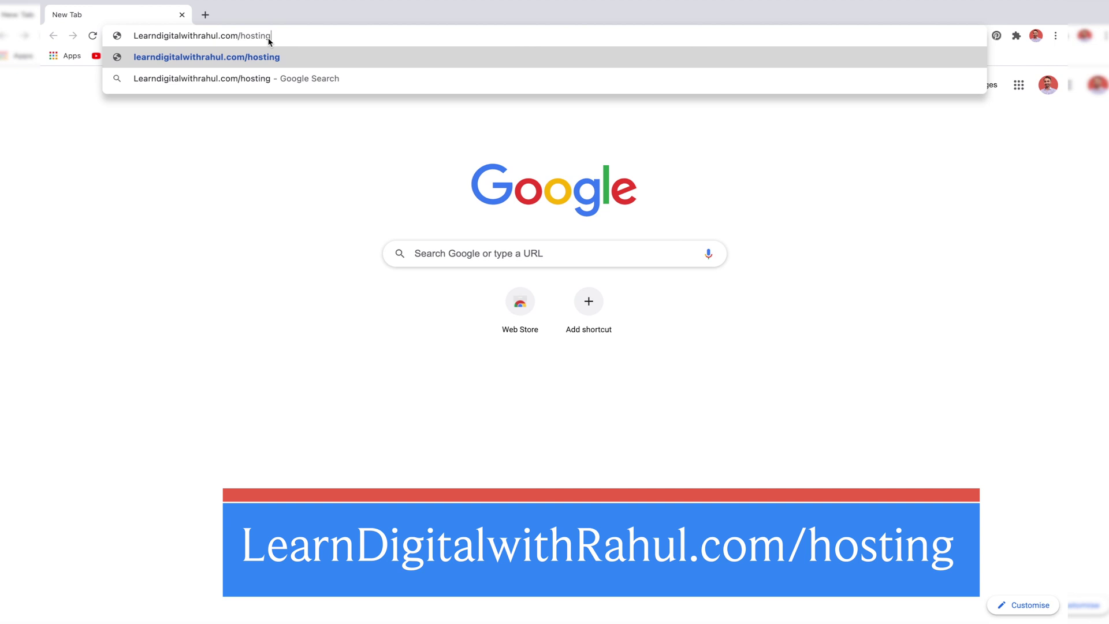
# - Load learndigitalwithrahul.com/hosting to reach the Bluehost $2.95/month offer page
pyautogui.press('Return')
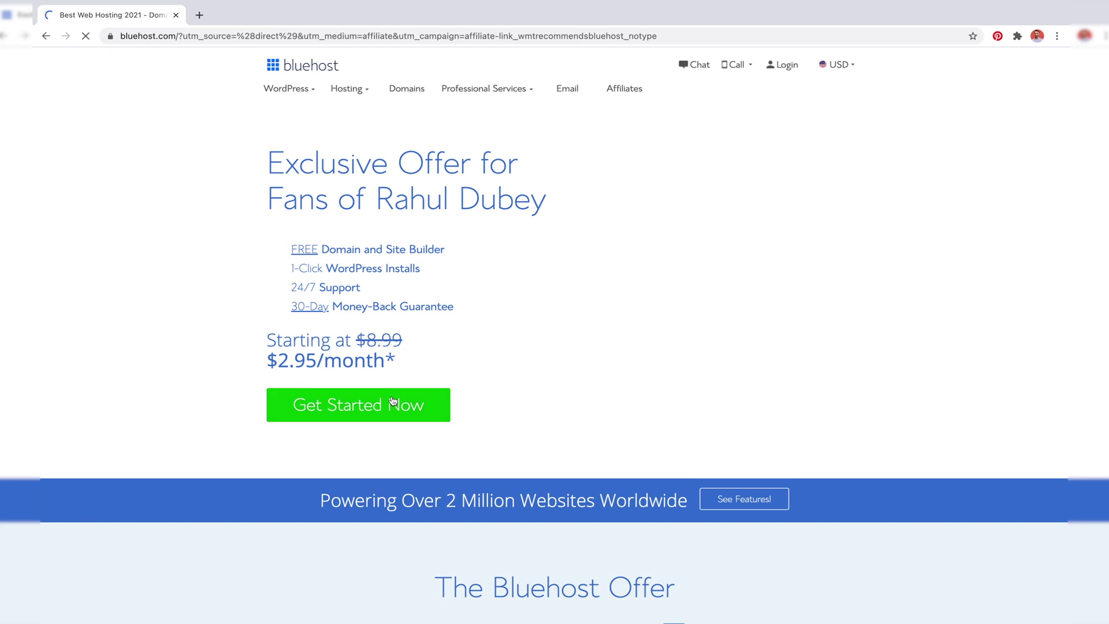
# - Start the Bluehost signup and select the Basic $2.95/month plan
pyautogui.click(376, 407)
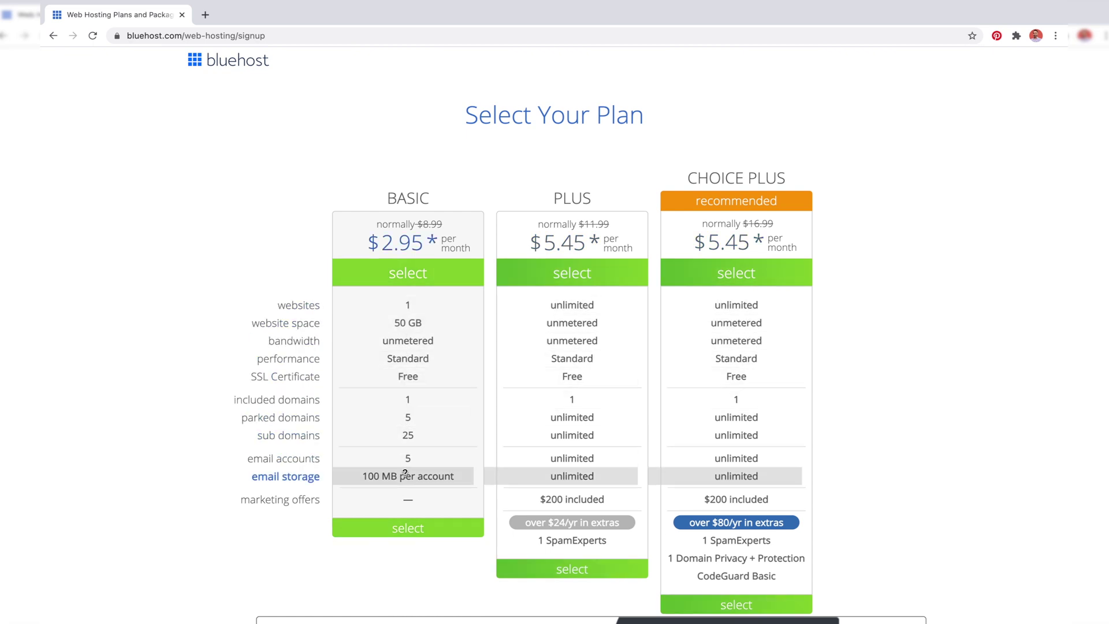
pyautogui.click(408, 529)
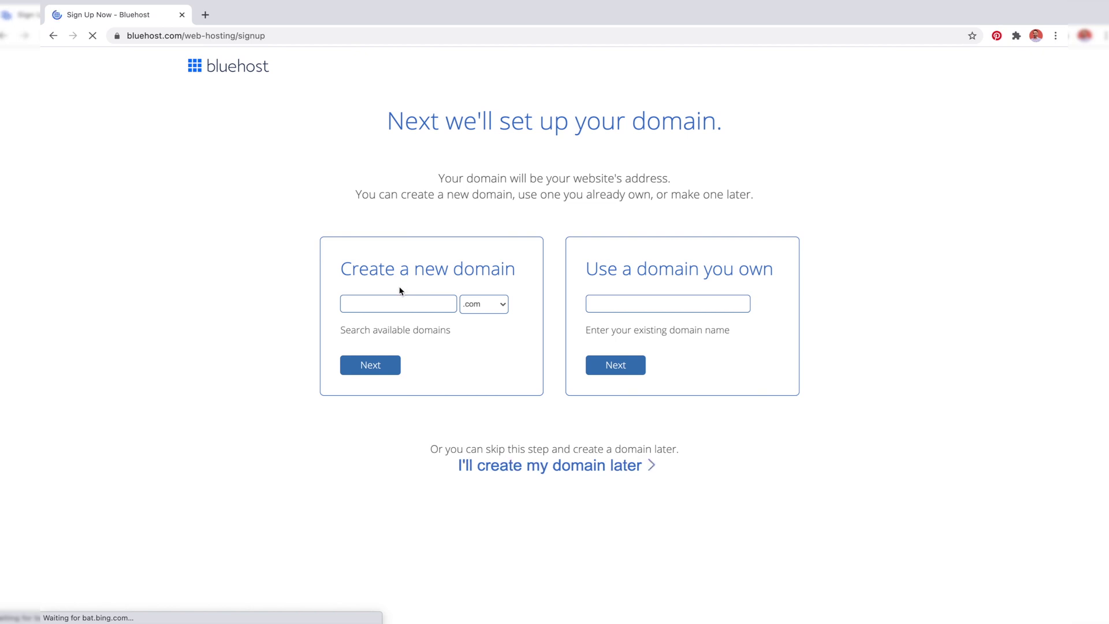
# - Enter helpmecreatemyblog with the .com extension as a new domain and check availability
pyautogui.click(393, 302)
pyautogui.write('helpmecreatemyblog')
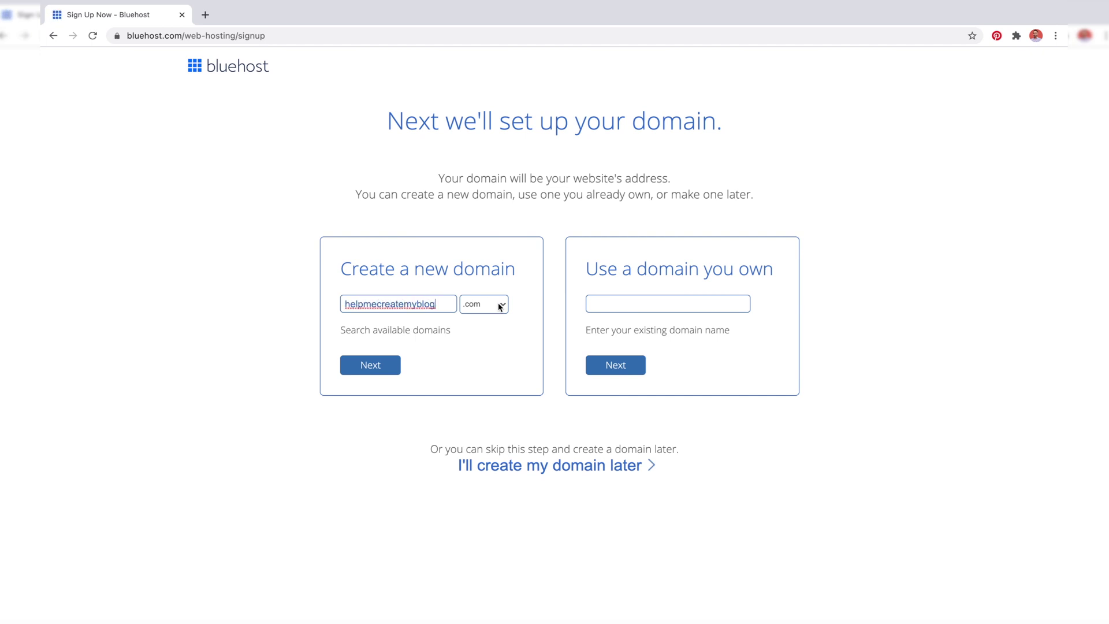
pyautogui.click(499, 306)
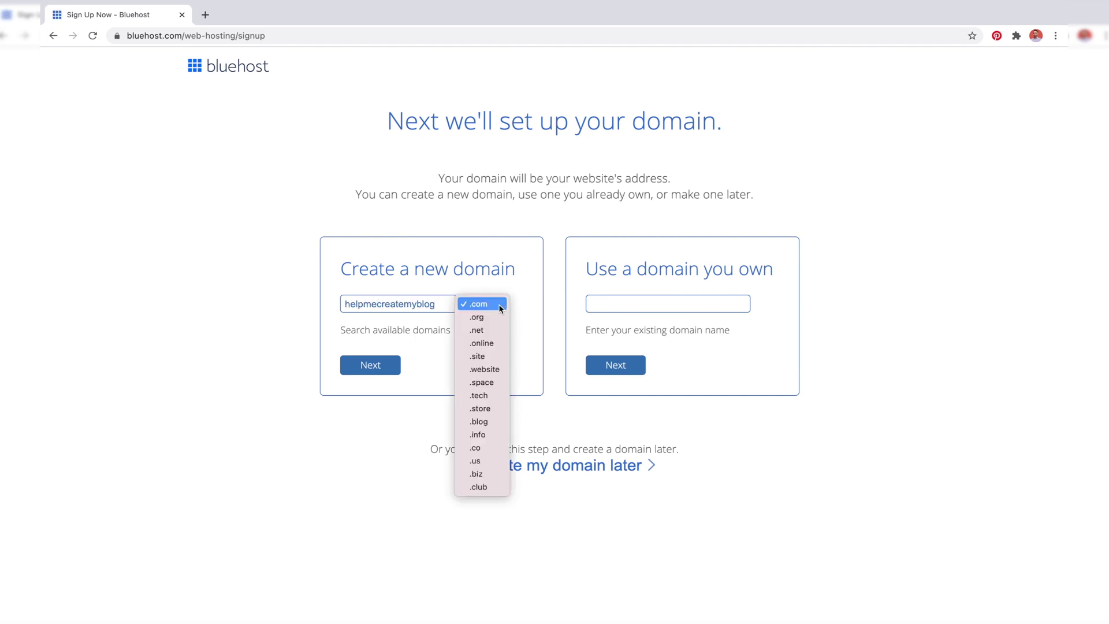
pyautogui.click(519, 327)
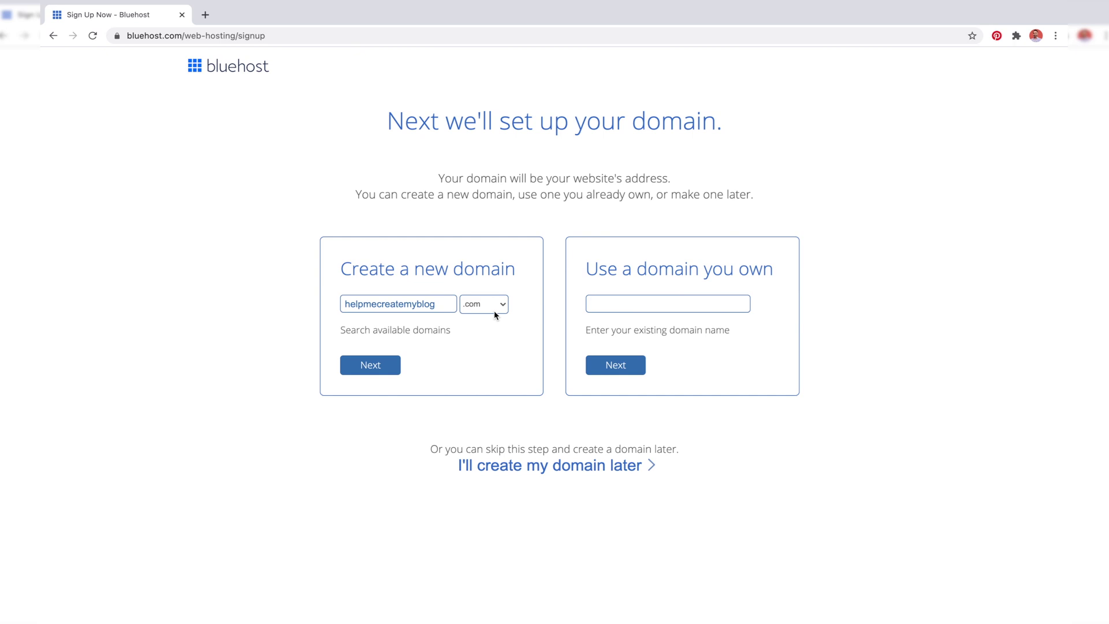
pyautogui.click(630, 306)
pyautogui.write('dgdskh')
pyautogui.press('BackSpace')
pyautogui.press('BackSpace')
pyautogui.press('BackSpace')
pyautogui.press('BackSpace')
pyautogui.press('BackSpace')
pyautogui.click(373, 366)
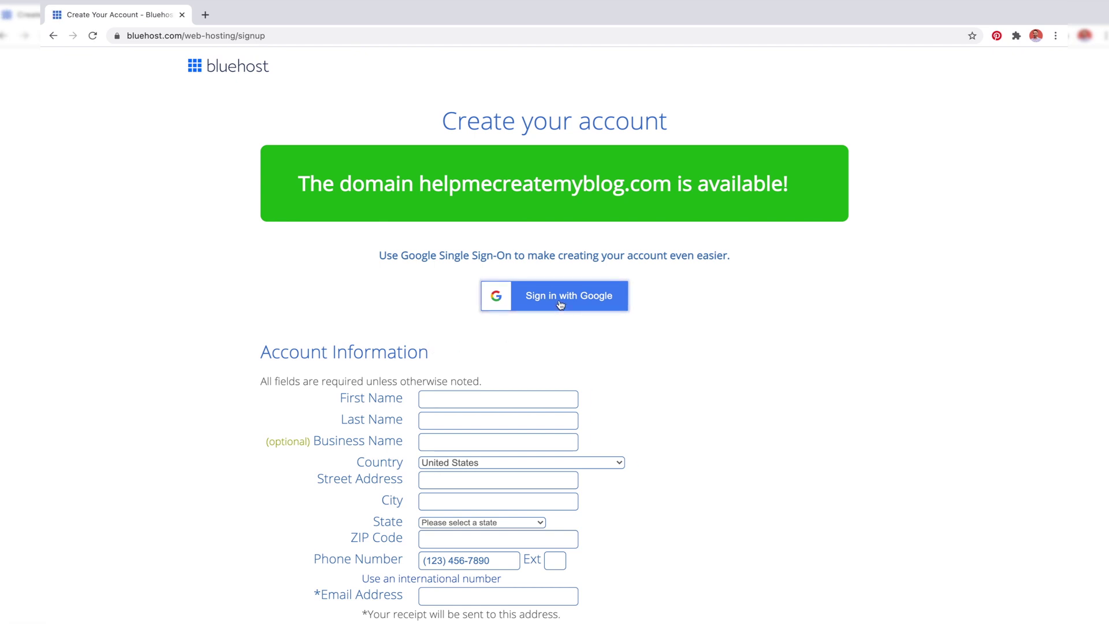
# - Autofill the first name, move to the last name, and set the country to India
pyautogui.click(469, 400)
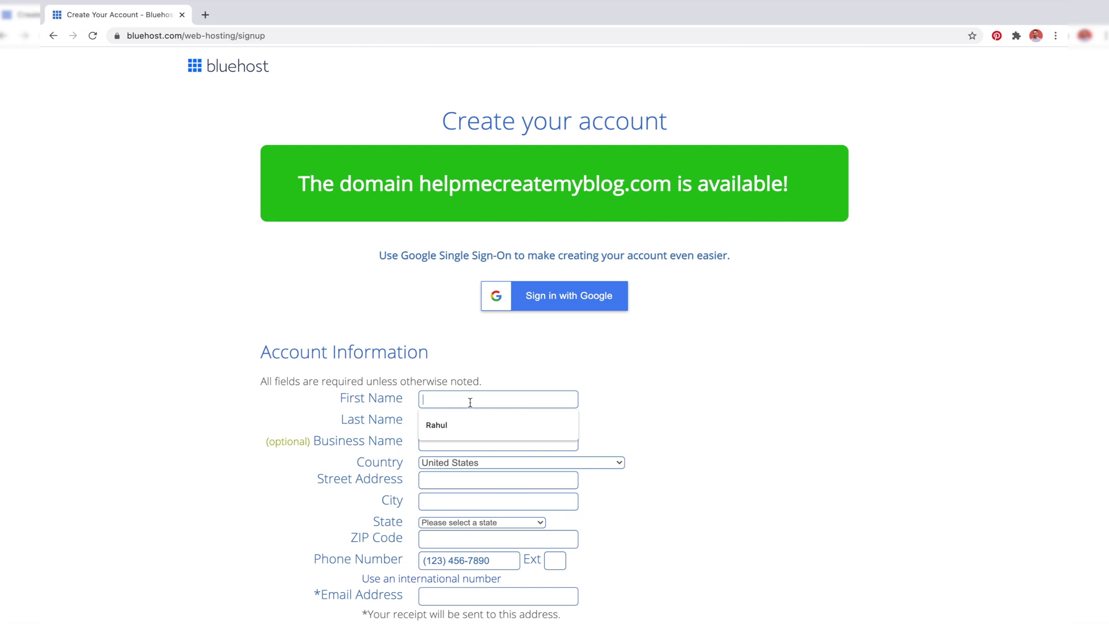
pyautogui.click(436, 426)
pyautogui.click(470, 421)
pyautogui.write('D')
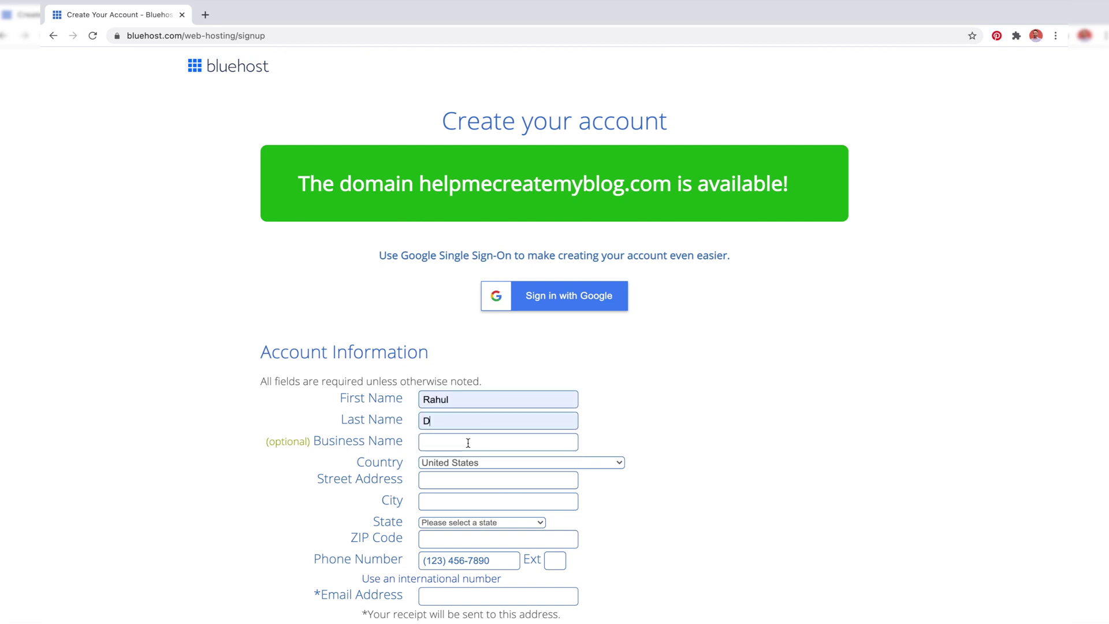
pyautogui.click(520, 462)
pyautogui.click(520, 43)
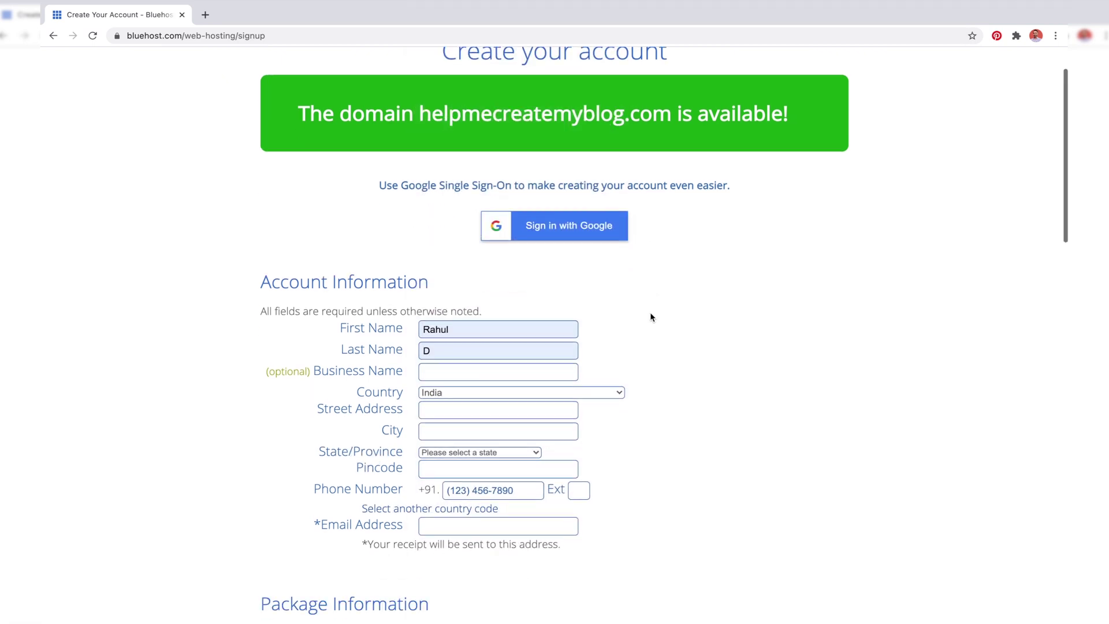
pyautogui.scroll(-1, 652, 317)
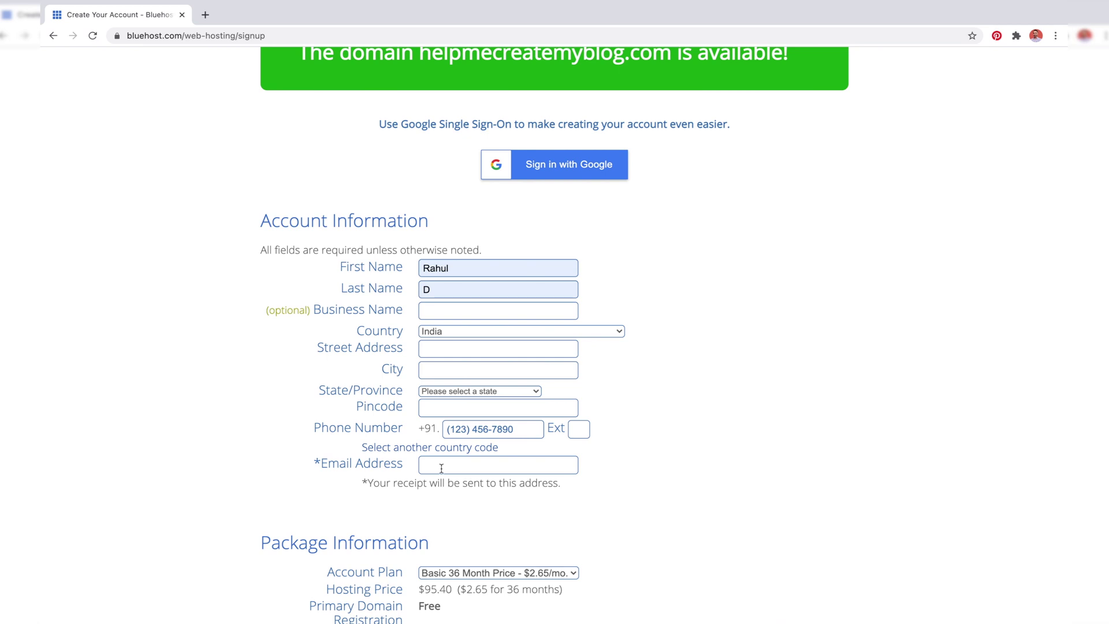
pyautogui.scroll(-2, 441, 467)
pyautogui.scroll(-2, 441, 468)
pyautogui.scroll(-2, 441, 467)
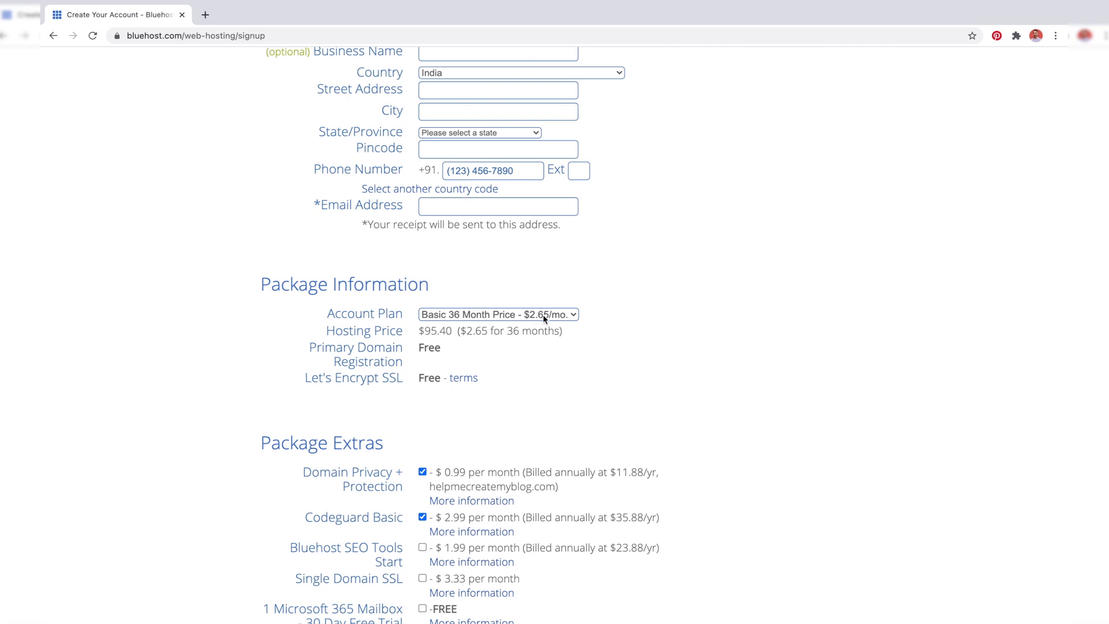
# - Try the 12-month Basic plan, then switch back to the 36-month Basic plan
pyautogui.click(574, 315)
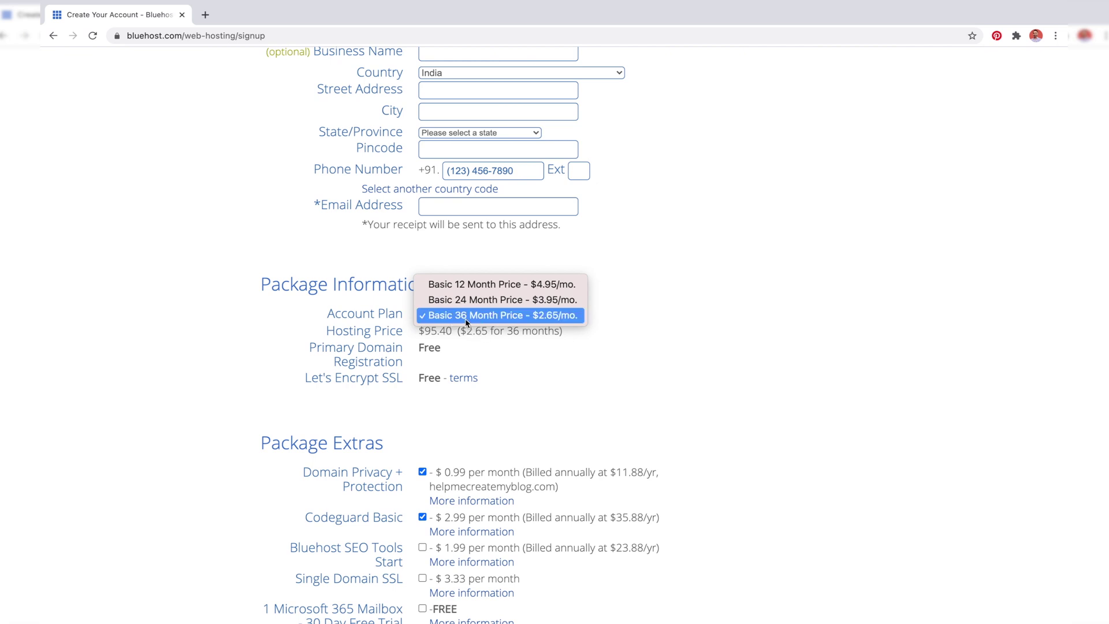
pyautogui.click(464, 286)
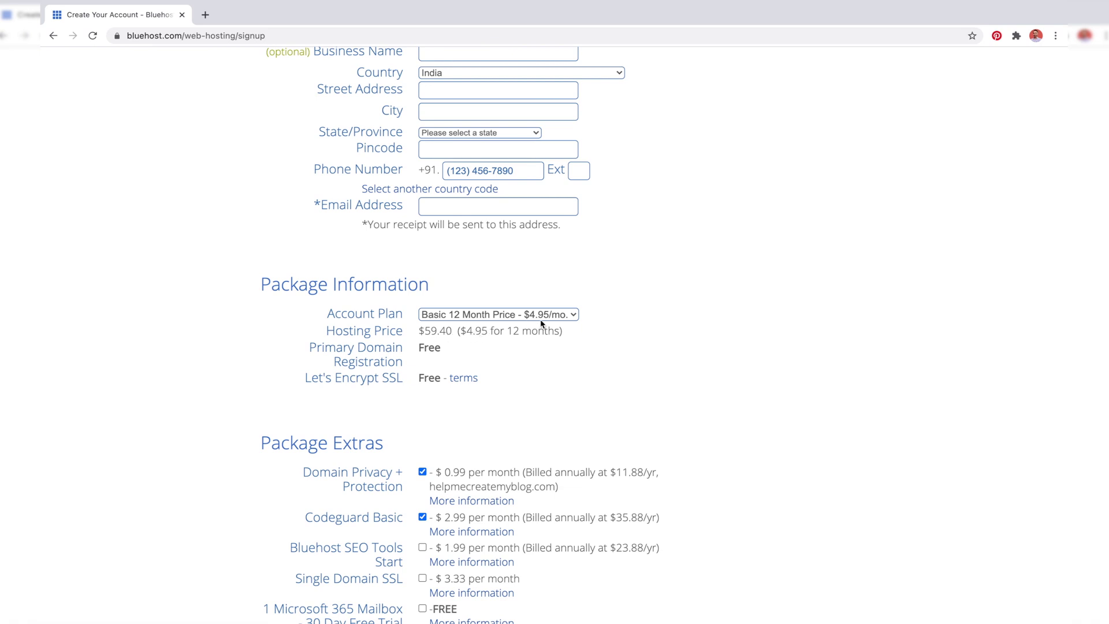
pyautogui.click(571, 316)
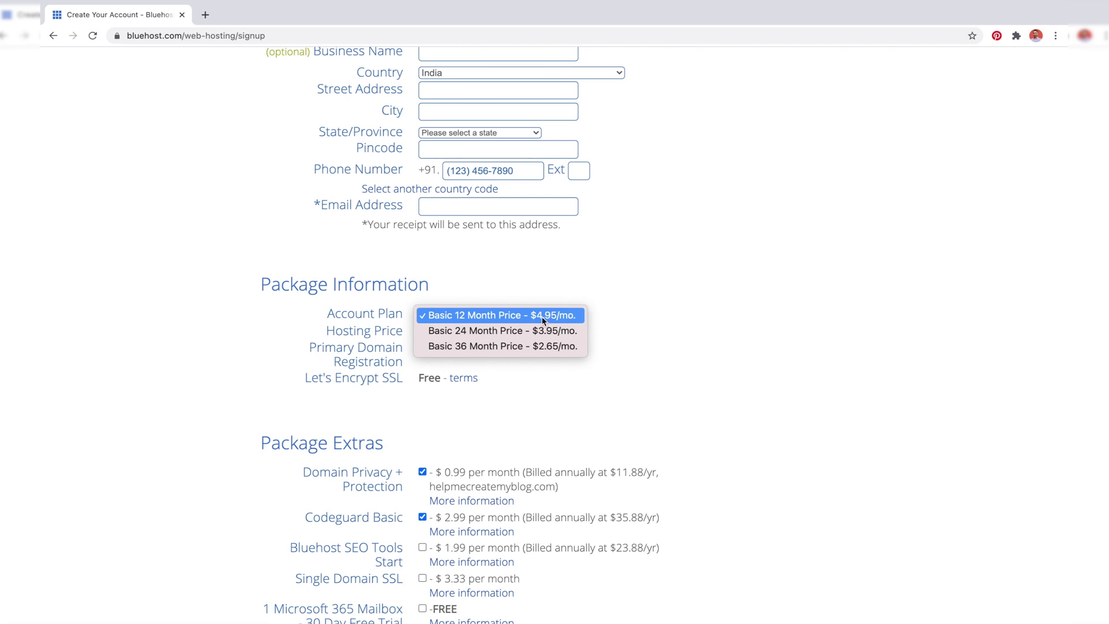
pyautogui.click(550, 348)
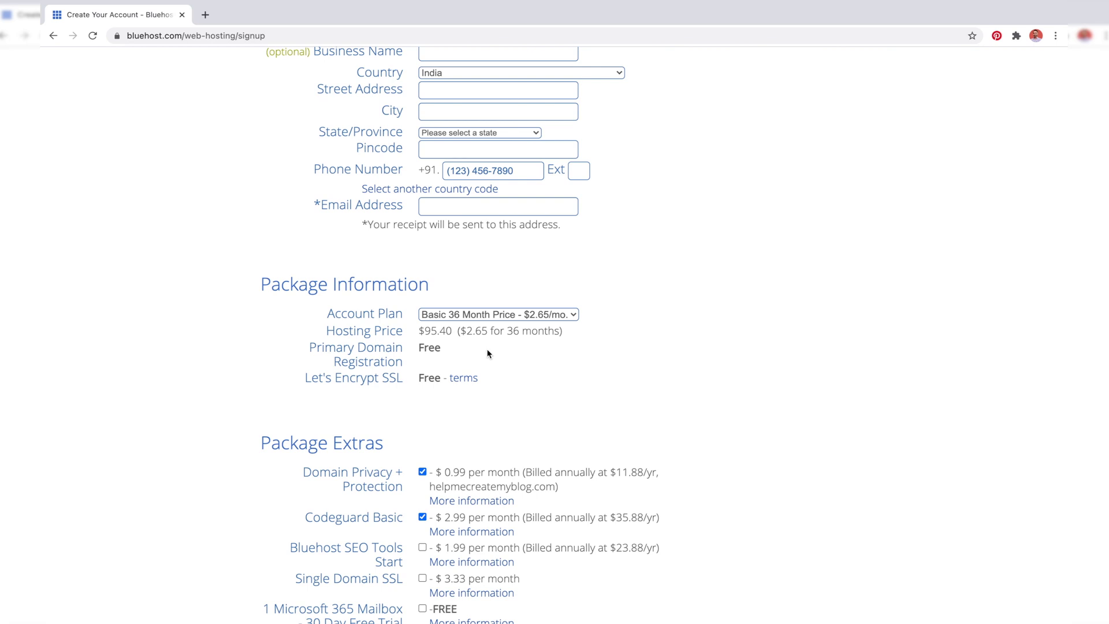
pyautogui.scroll(-1, 488, 353)
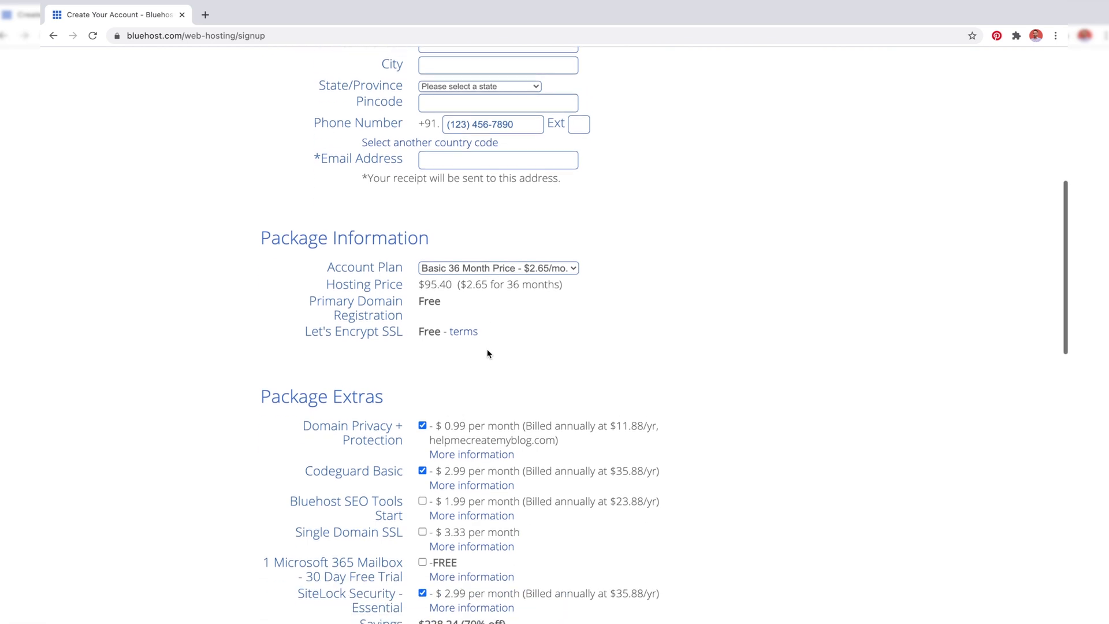
pyautogui.scroll(-1, 488, 352)
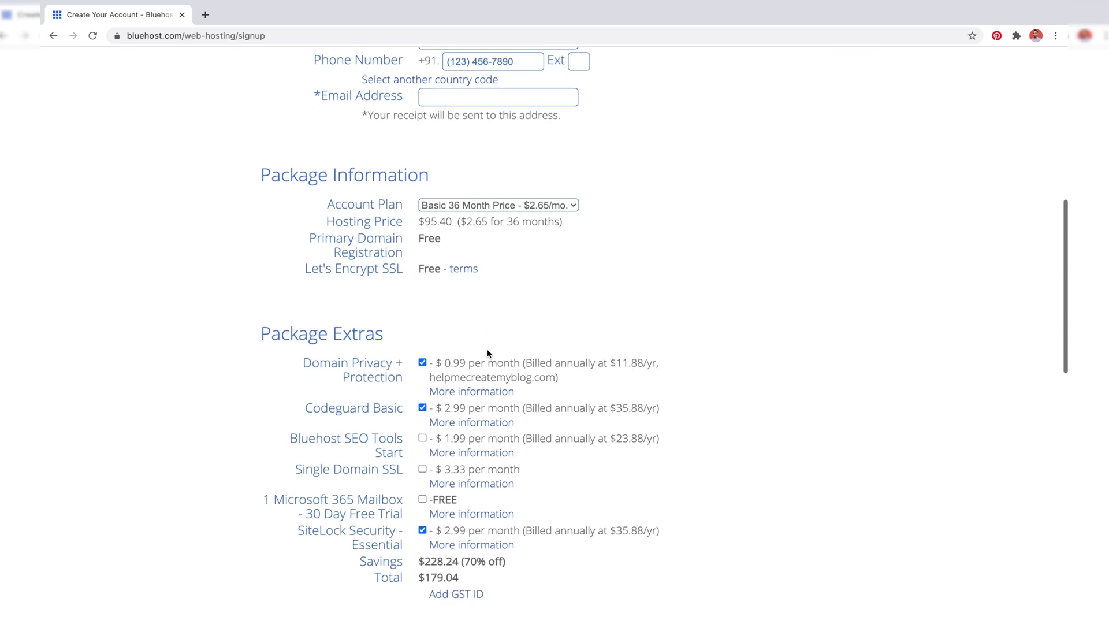
pyautogui.scroll(-1, 488, 352)
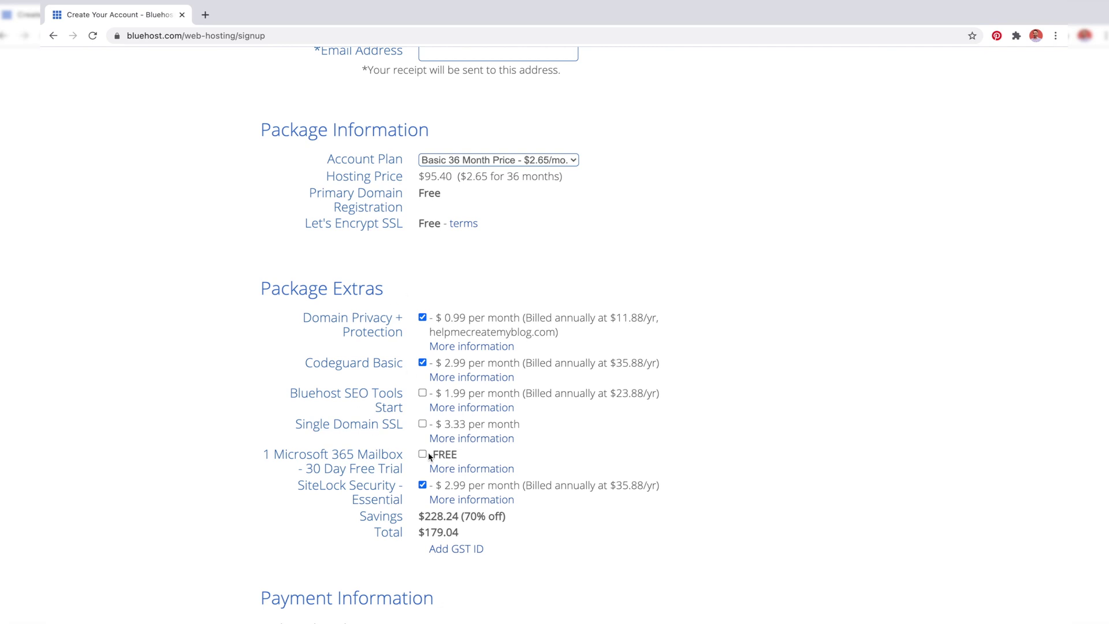
# - Untick the Domain Privacy + Protection, Codeguard Basic and SiteLock Security extras
pyautogui.click(424, 317)
pyautogui.click(422, 362)
pyautogui.click(422, 485)
pyautogui.scroll(-1, 422, 488)
pyautogui.scroll(-1, 423, 489)
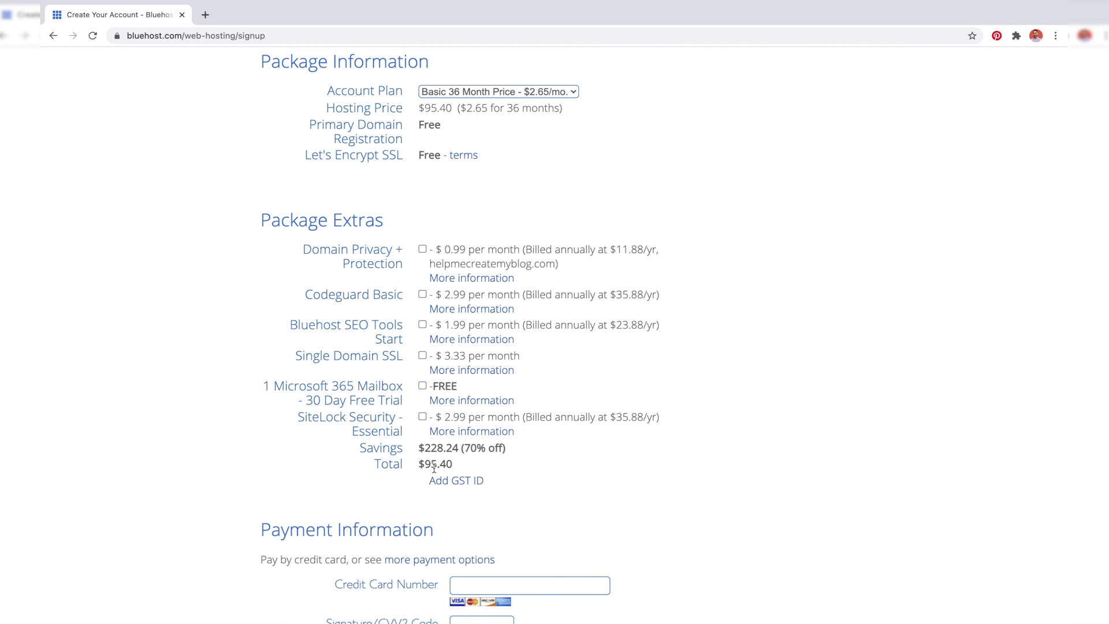
pyautogui.scroll(-3, 431, 469)
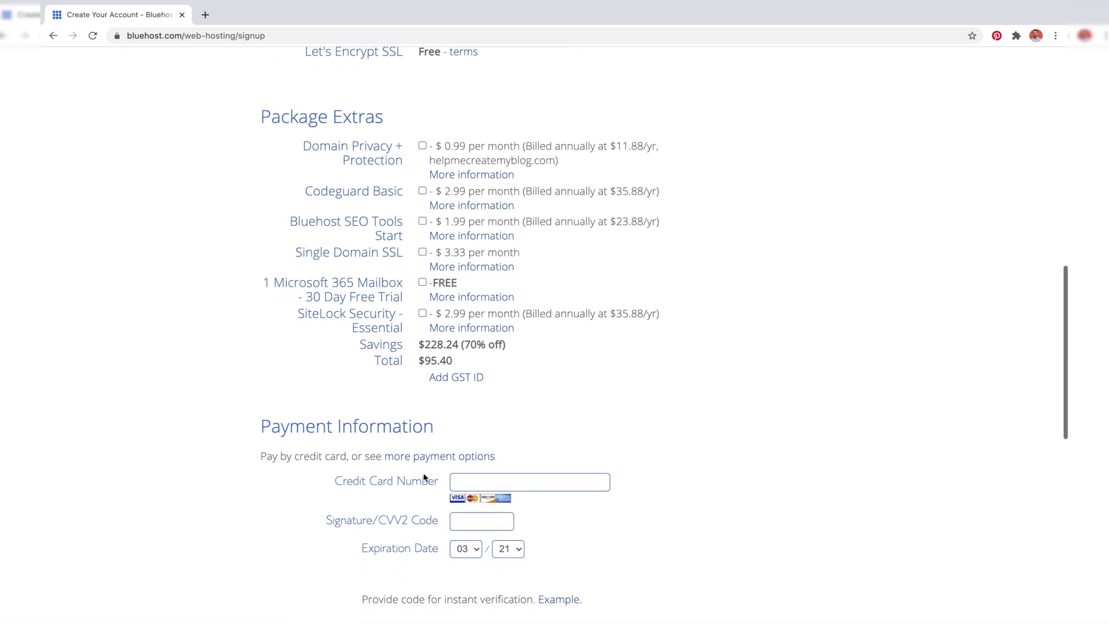
pyautogui.scroll(-1, 425, 477)
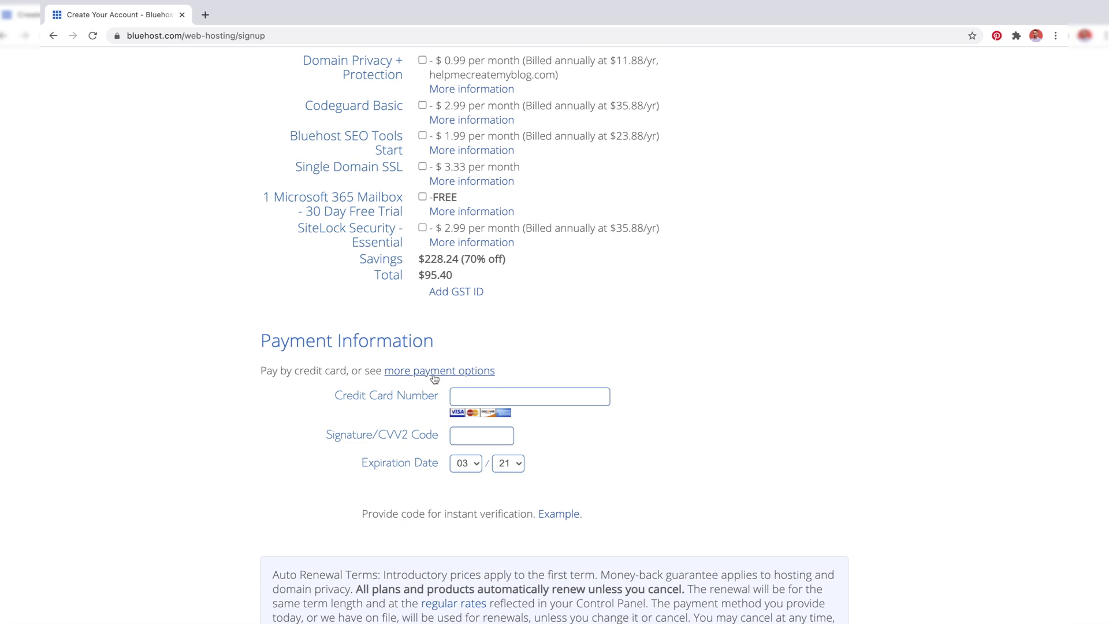
# - Choose Pay with PayPal from the extra payment options and submit the order
pyautogui.click(435, 376)
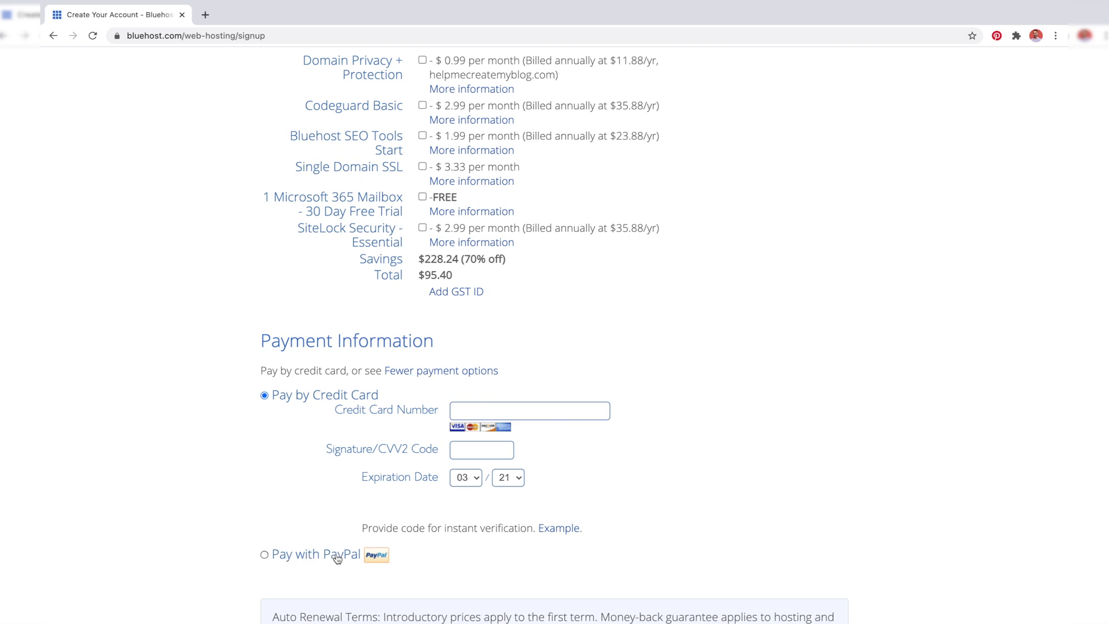
pyautogui.click(265, 555)
pyautogui.scroll(-7, 368, 551)
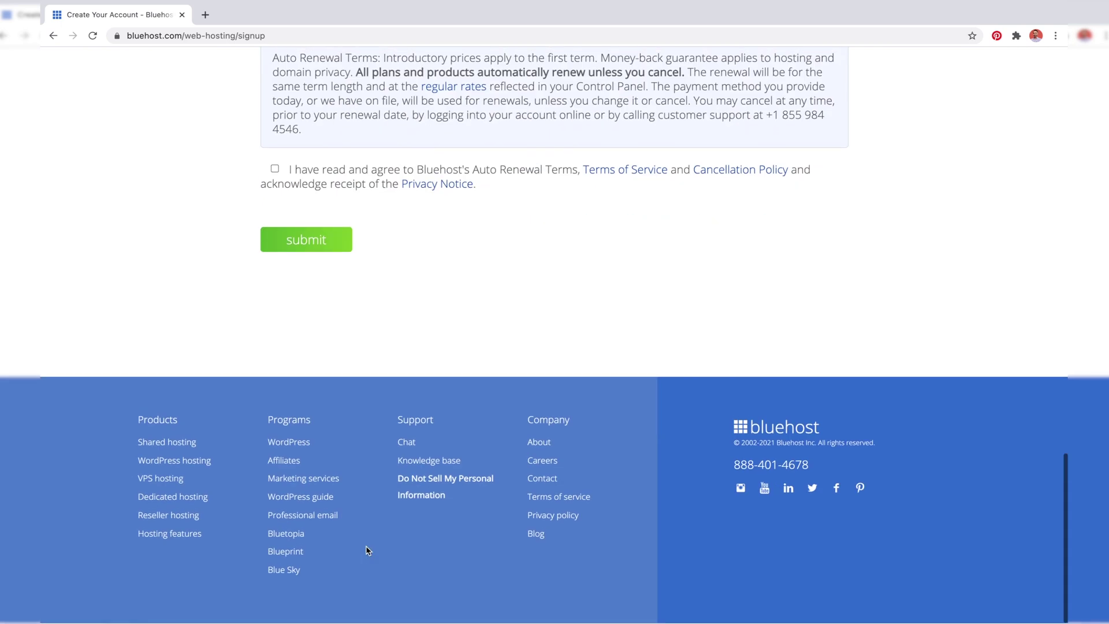
pyautogui.scroll(1, 369, 377)
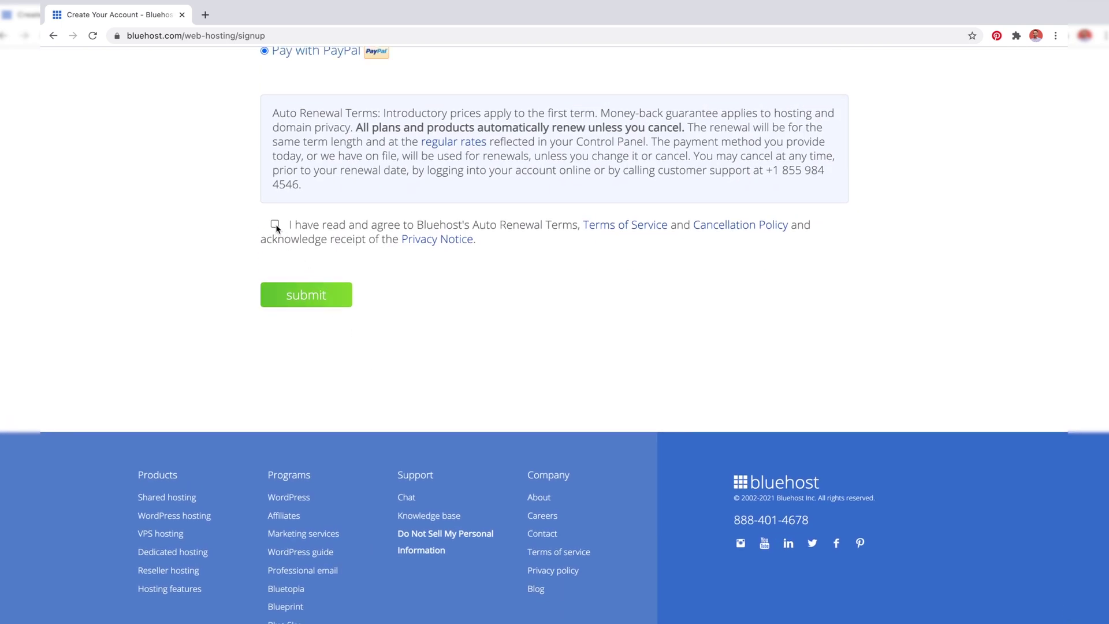
pyautogui.click(311, 299)
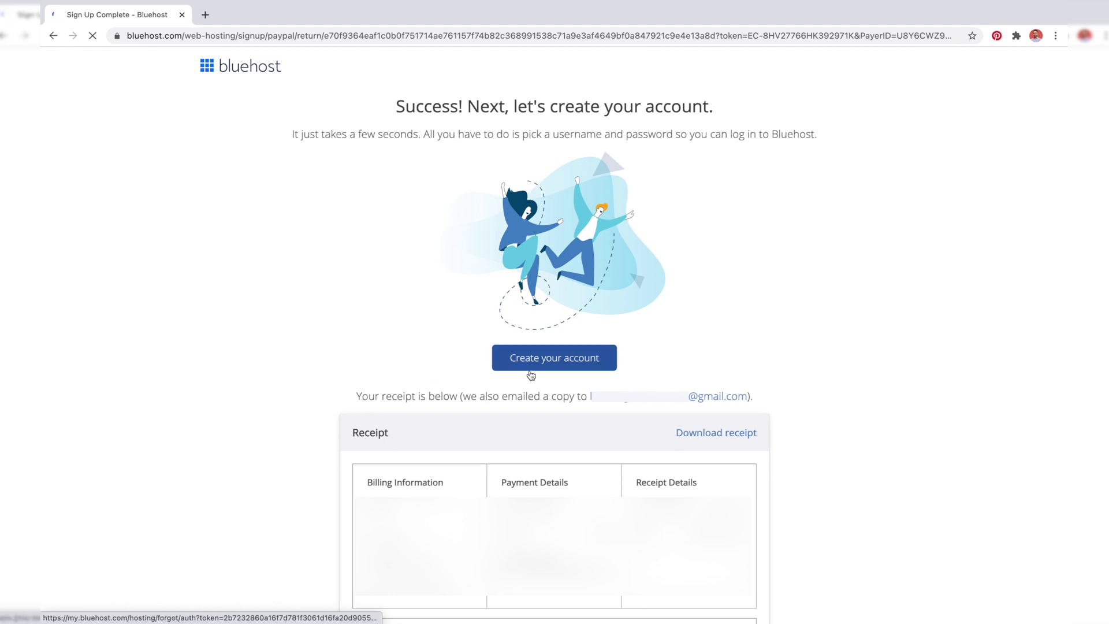
# - Create the Bluehost account with Chrome's suggested strong password, accepting the terms
pyautogui.click(546, 363)
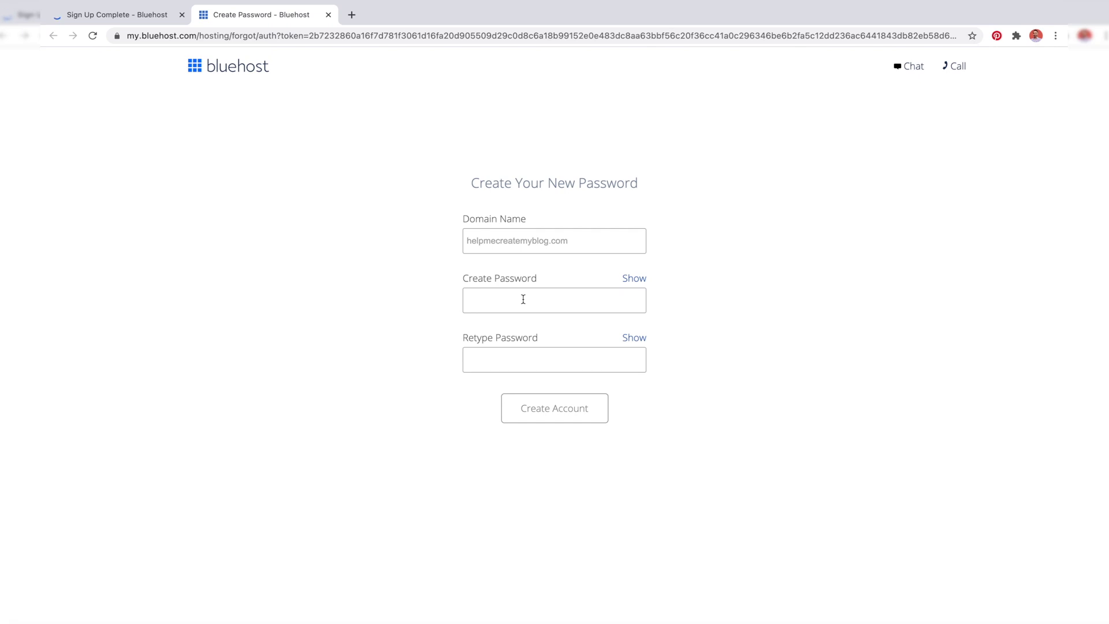
pyautogui.click(522, 299)
pyautogui.click(546, 327)
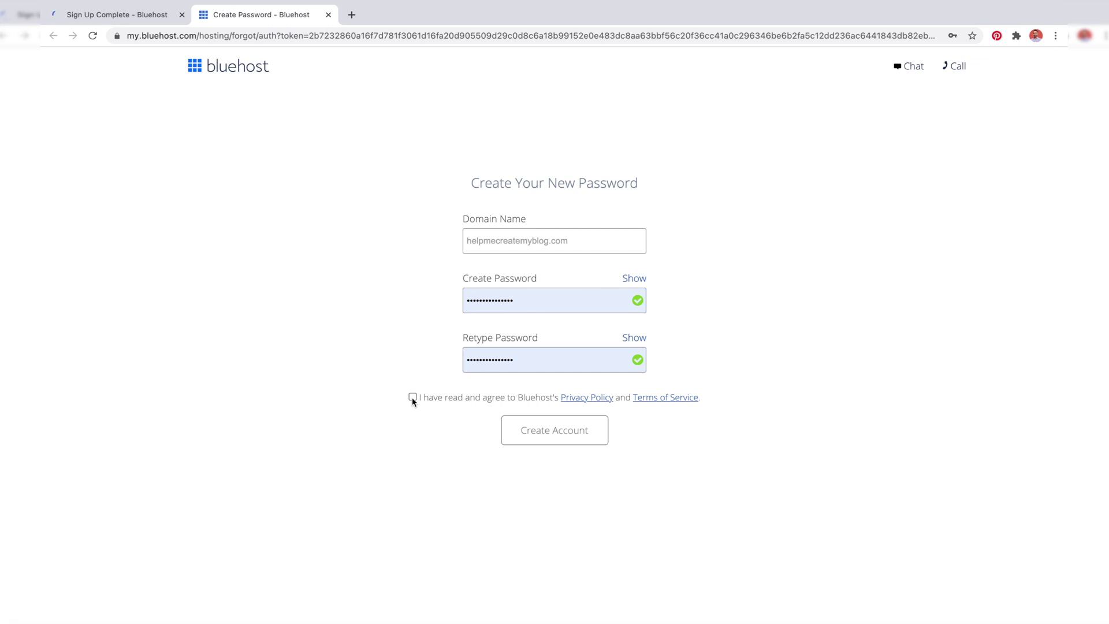
pyautogui.click(413, 398)
pyautogui.click(556, 433)
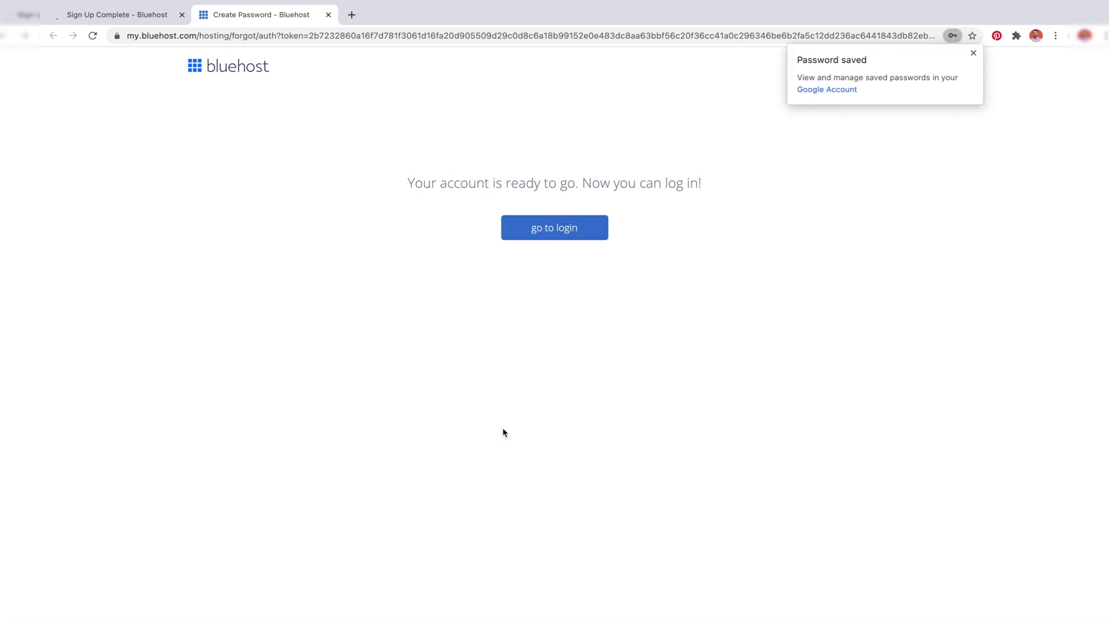
# - Log in to Bluehost using the saved password
pyautogui.click(549, 227)
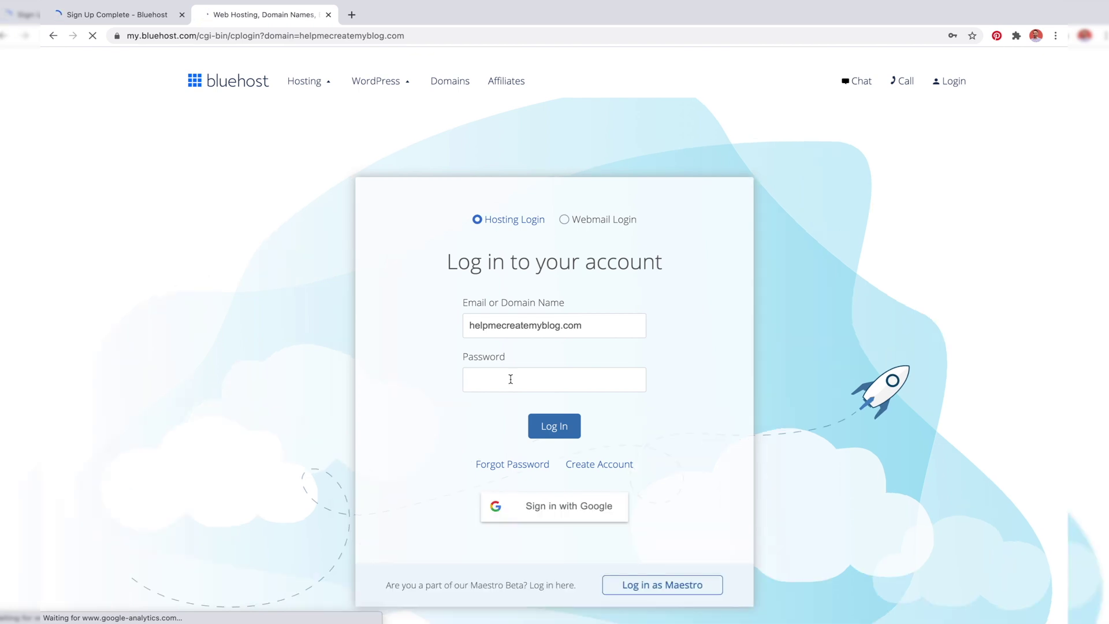
pyautogui.click(508, 379)
pyautogui.click(520, 406)
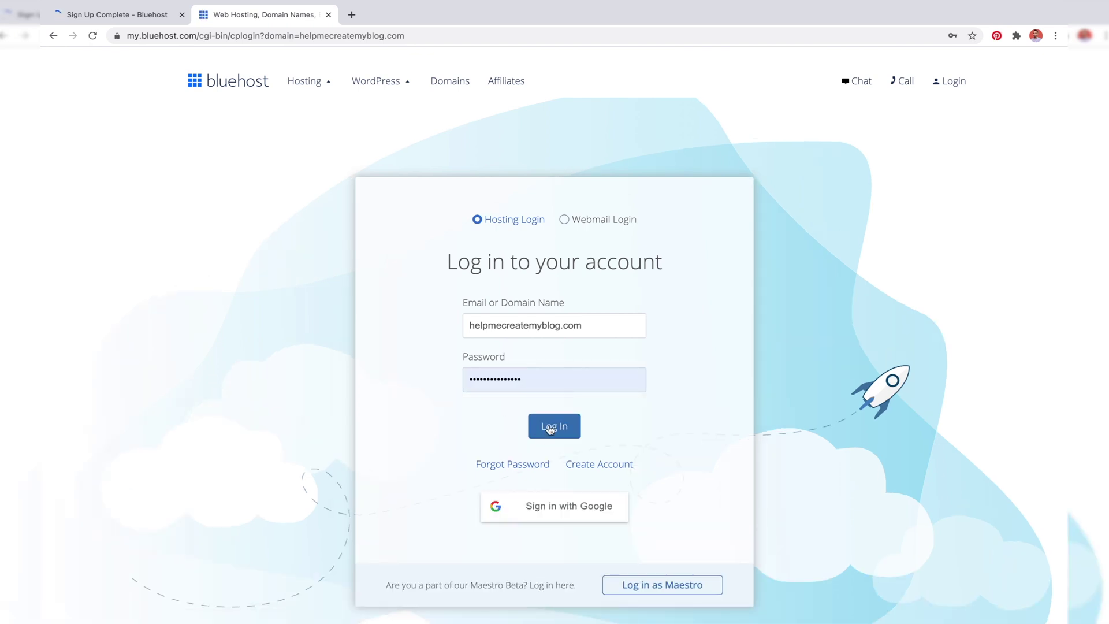
pyautogui.click(547, 427)
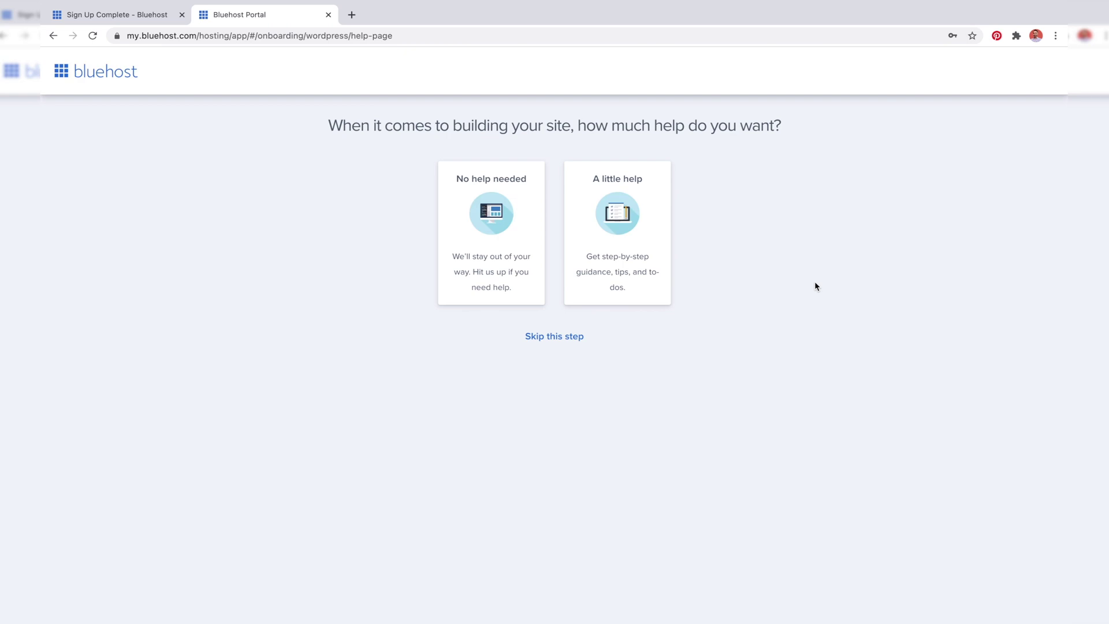
# - Skip the four onboarding question pages
pyautogui.click(554, 337)
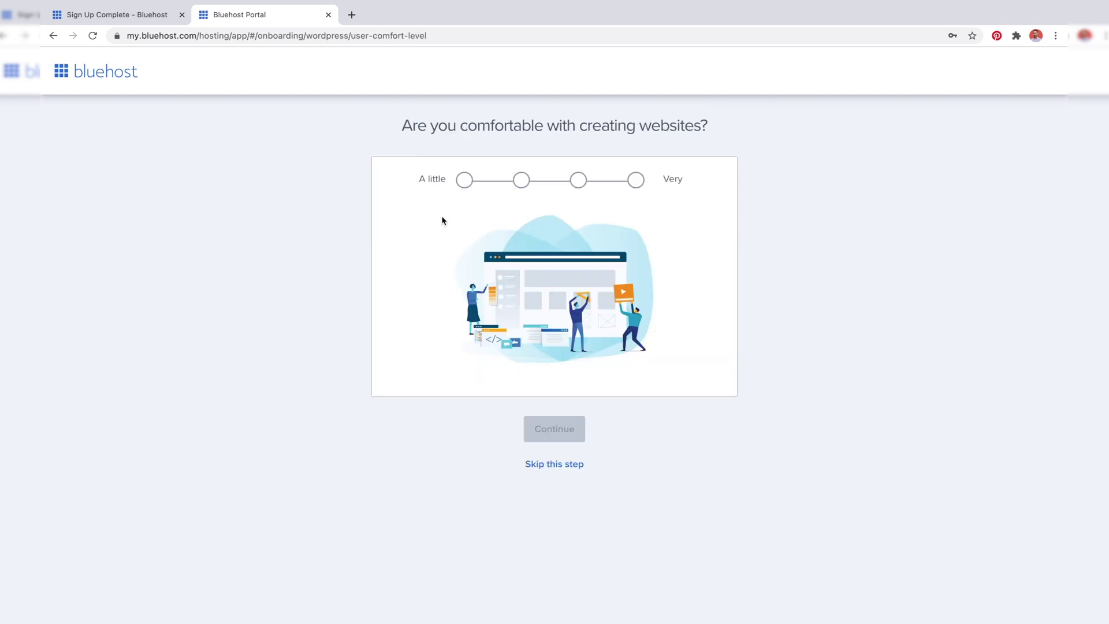
pyautogui.click(555, 464)
pyautogui.click(554, 428)
pyautogui.click(565, 450)
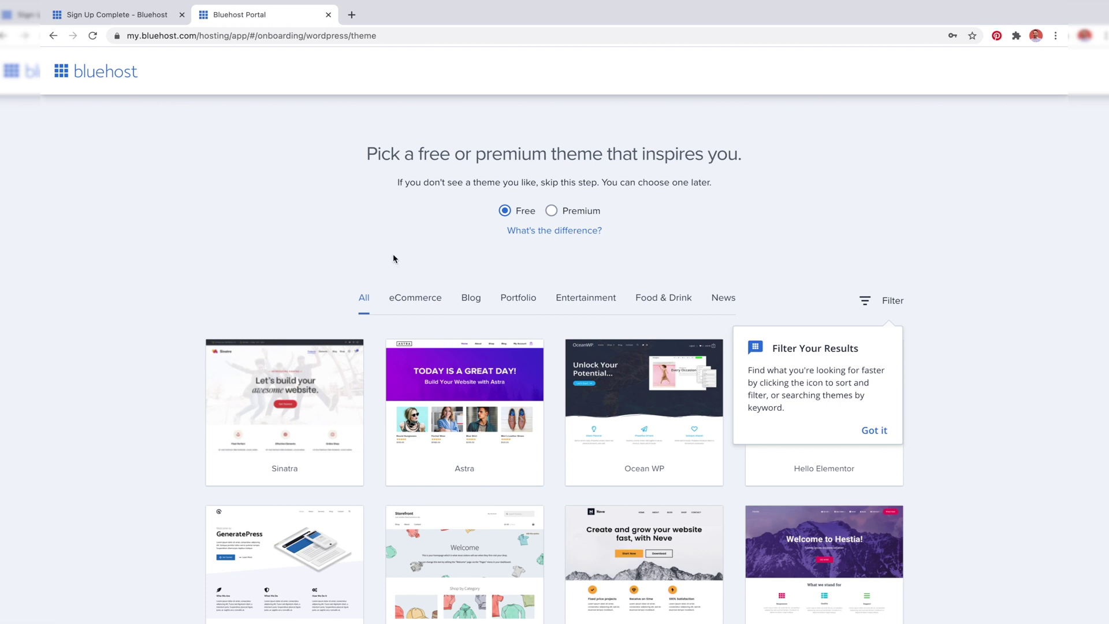
# - Dismiss the filter tip, show Blog themes, and install WordPress with Generate Press
pyautogui.click(874, 429)
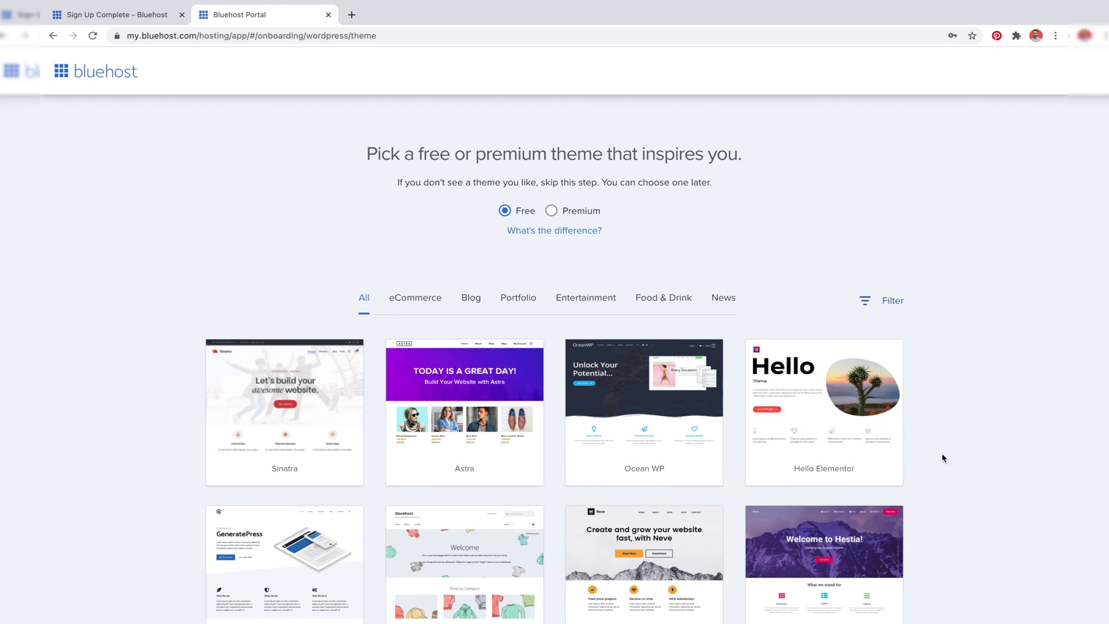
pyautogui.click(471, 297)
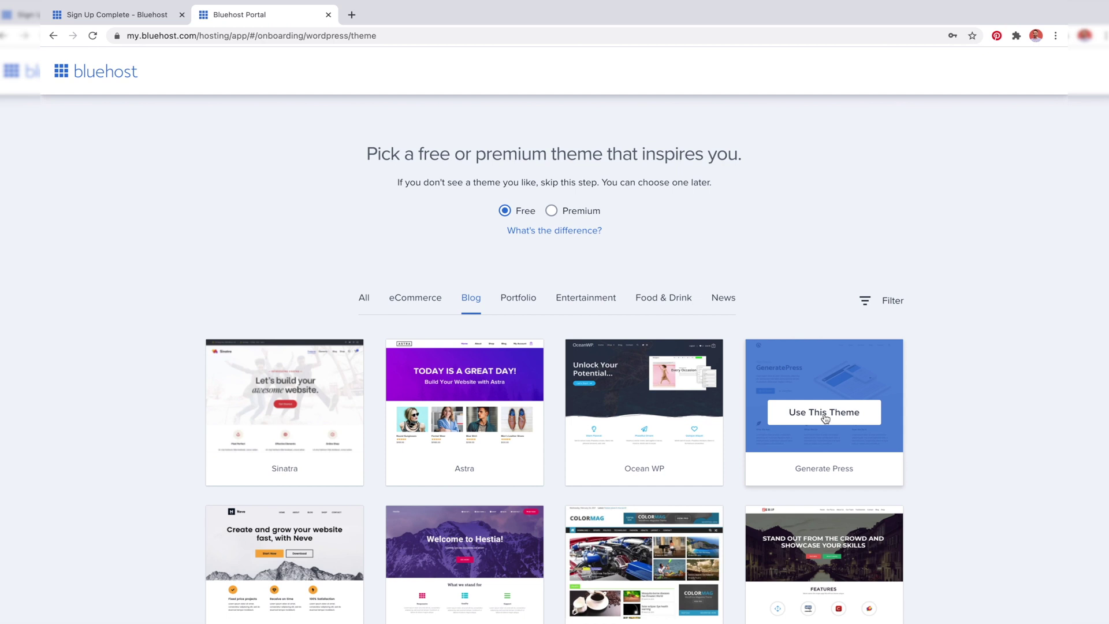
pyautogui.click(823, 415)
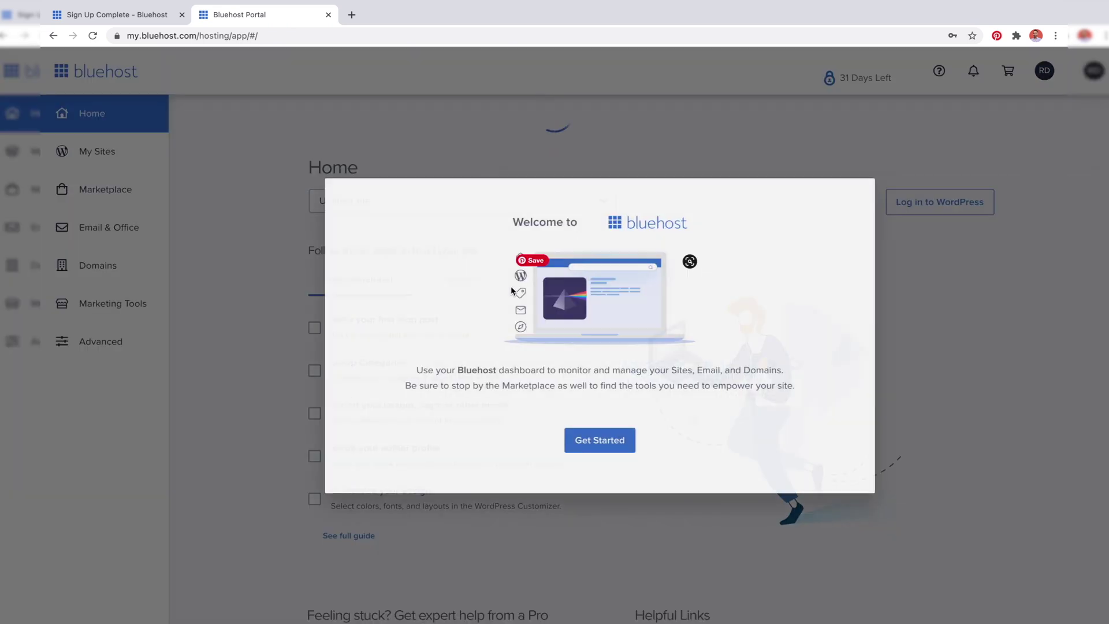
# - Decline the domain privacy free trial and return to the dashboard home
pyautogui.click(556, 441)
pyautogui.click(579, 406)
pyautogui.click(554, 441)
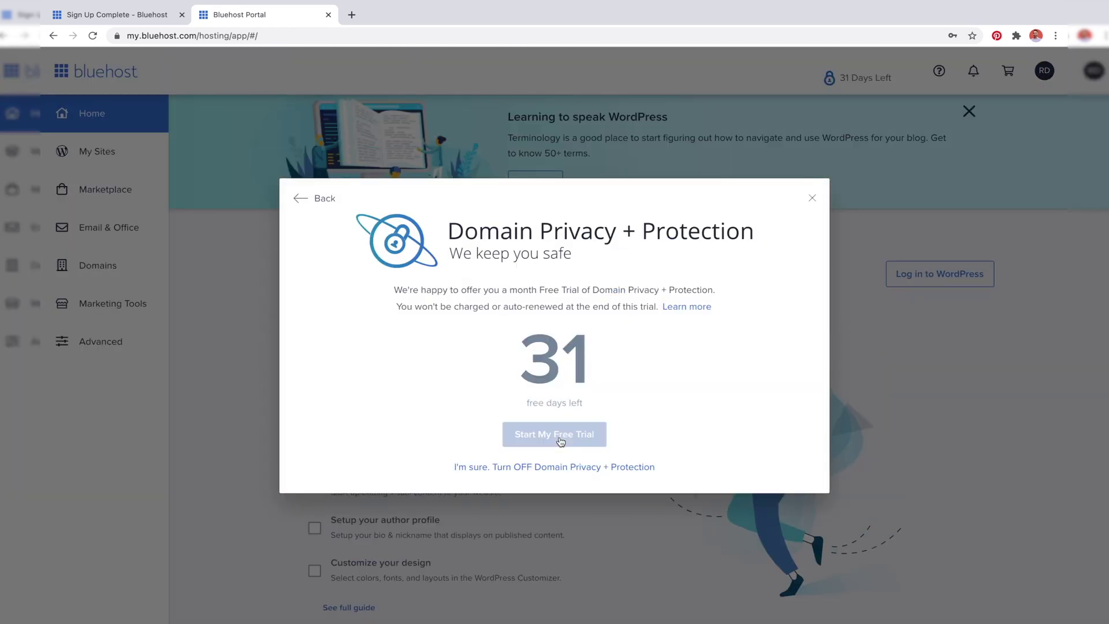
pyautogui.click(595, 468)
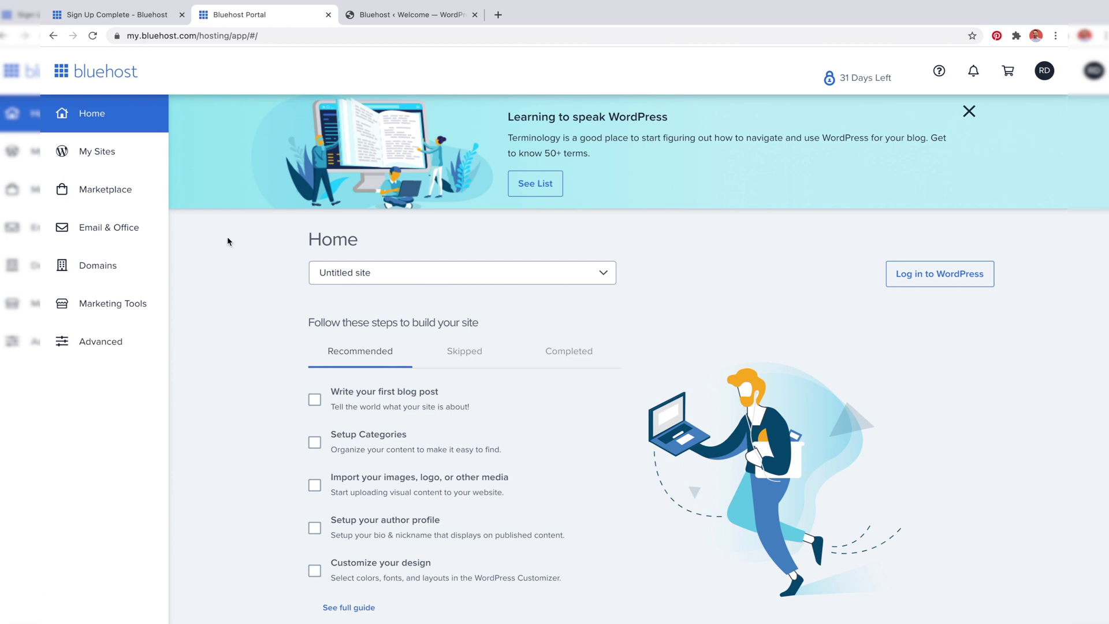
# - Manage helpmecreatemyblog.com and browse its Marketing, Users, Backups, Performance, Security and Plugins tabs
pyautogui.click(97, 152)
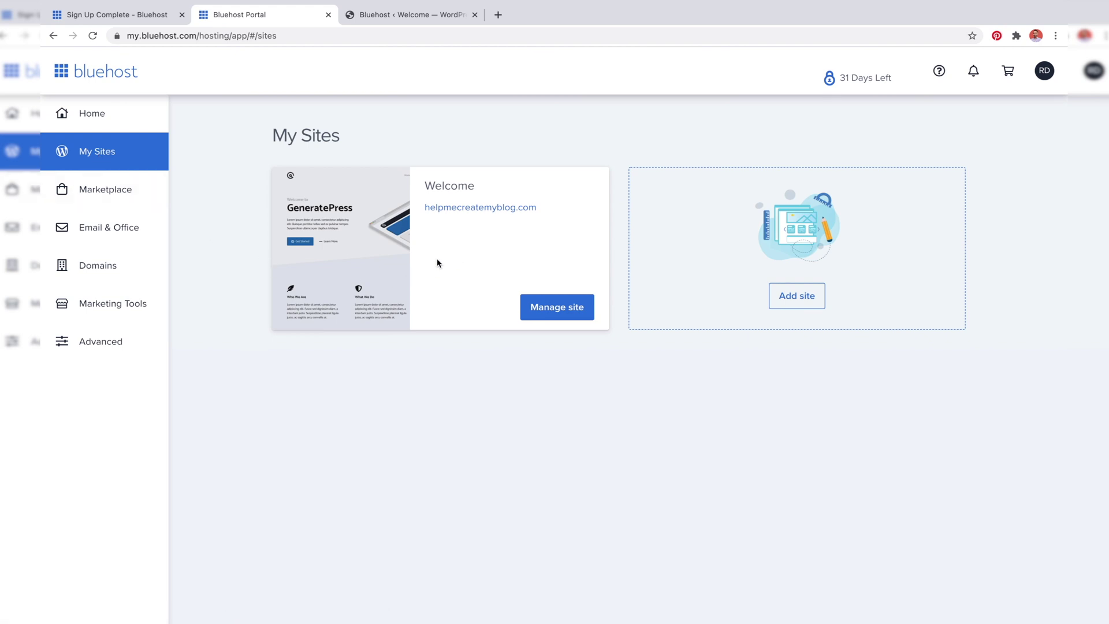
pyautogui.click(557, 307)
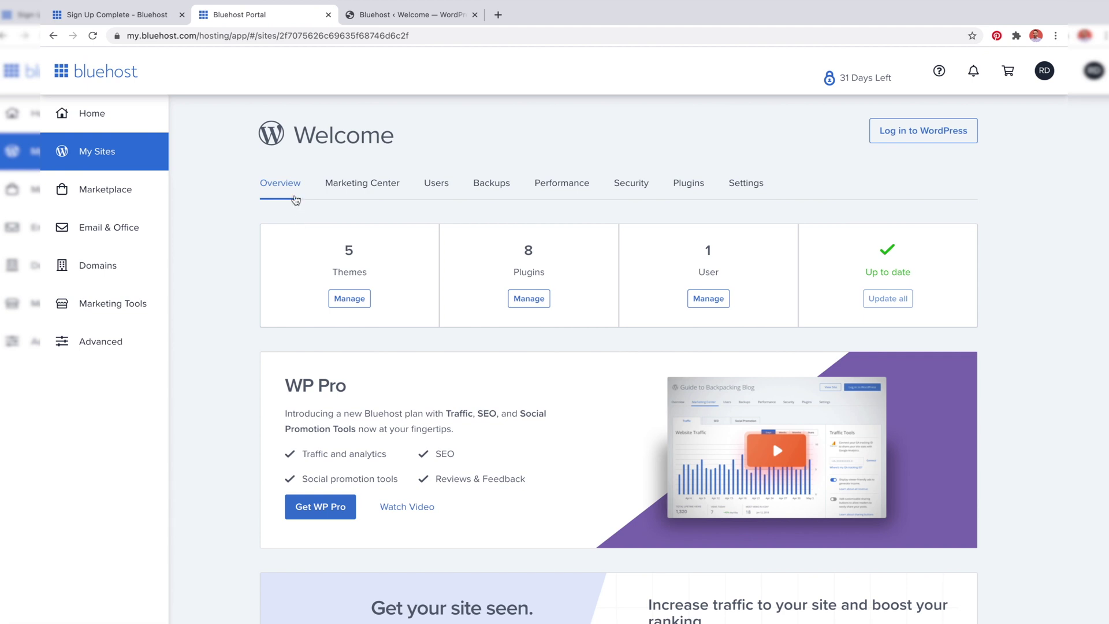
pyautogui.click(382, 183)
pyautogui.click(437, 183)
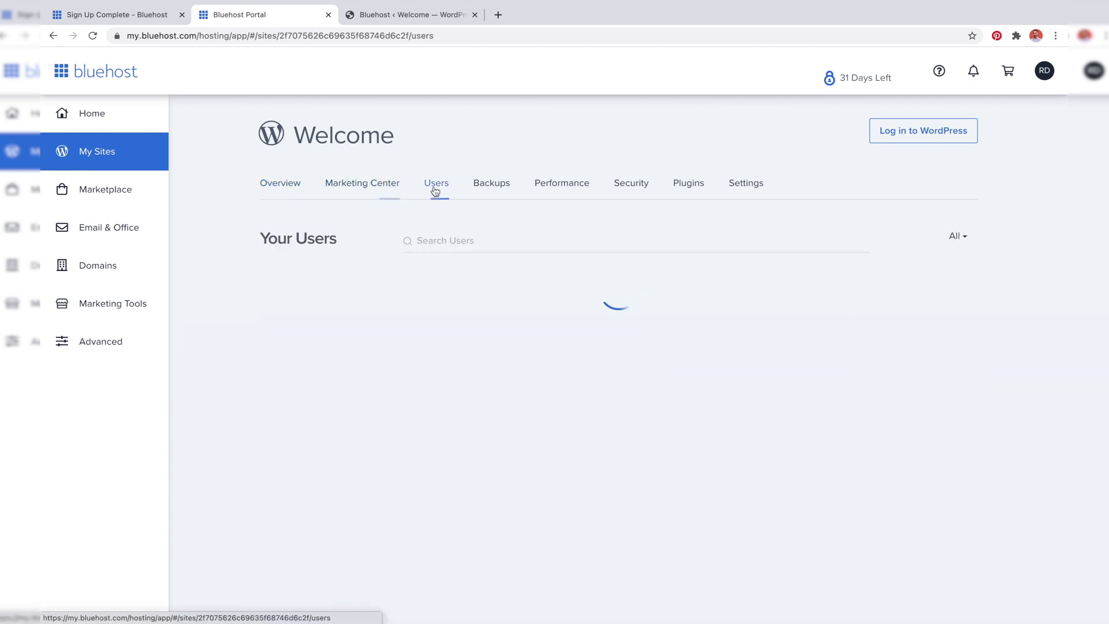
pyautogui.click(491, 183)
pyautogui.click(562, 183)
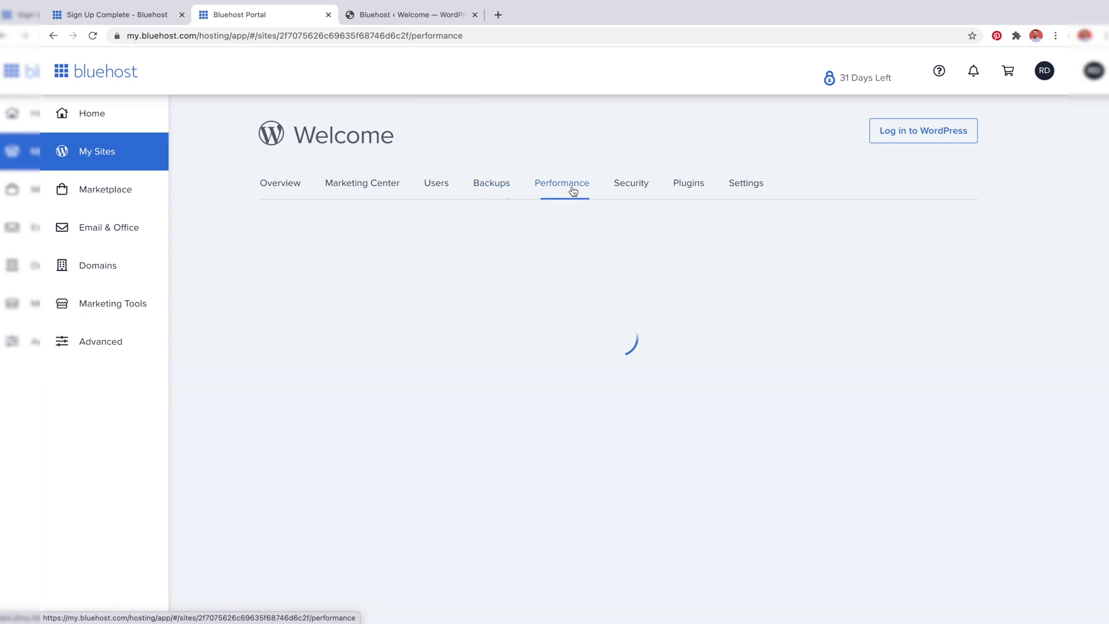
pyautogui.click(631, 184)
pyautogui.click(689, 183)
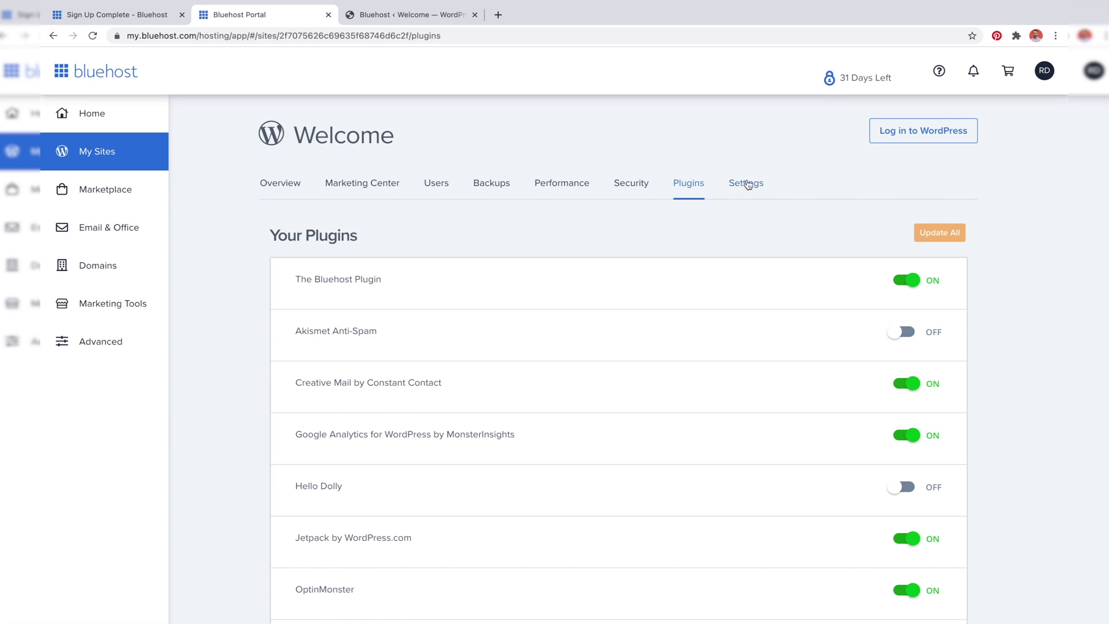
pyautogui.click(746, 183)
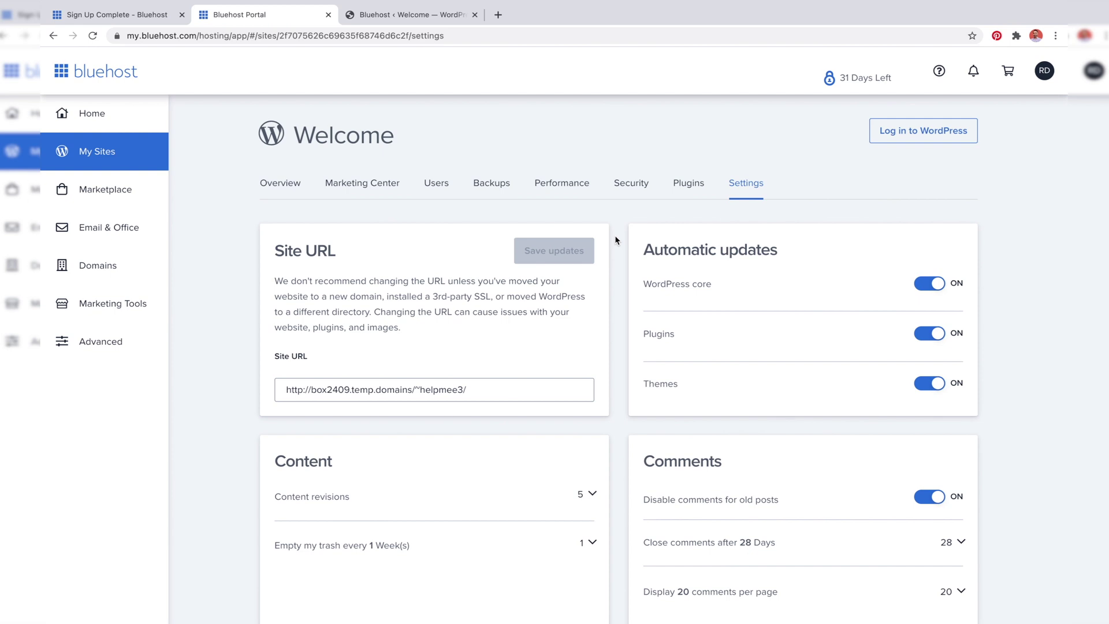
pyautogui.scroll(-1, 612, 246)
pyautogui.tripleClick(434, 359)
pyautogui.write('https')
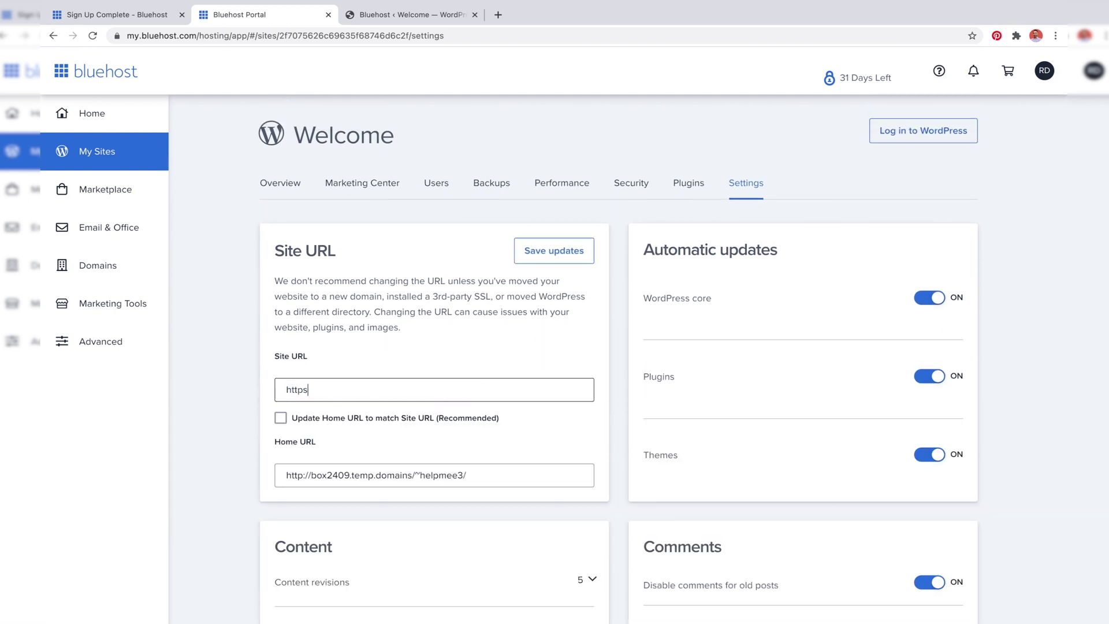
pyautogui.write('://helpmecreatemyblog')
pyautogui.write('.com')
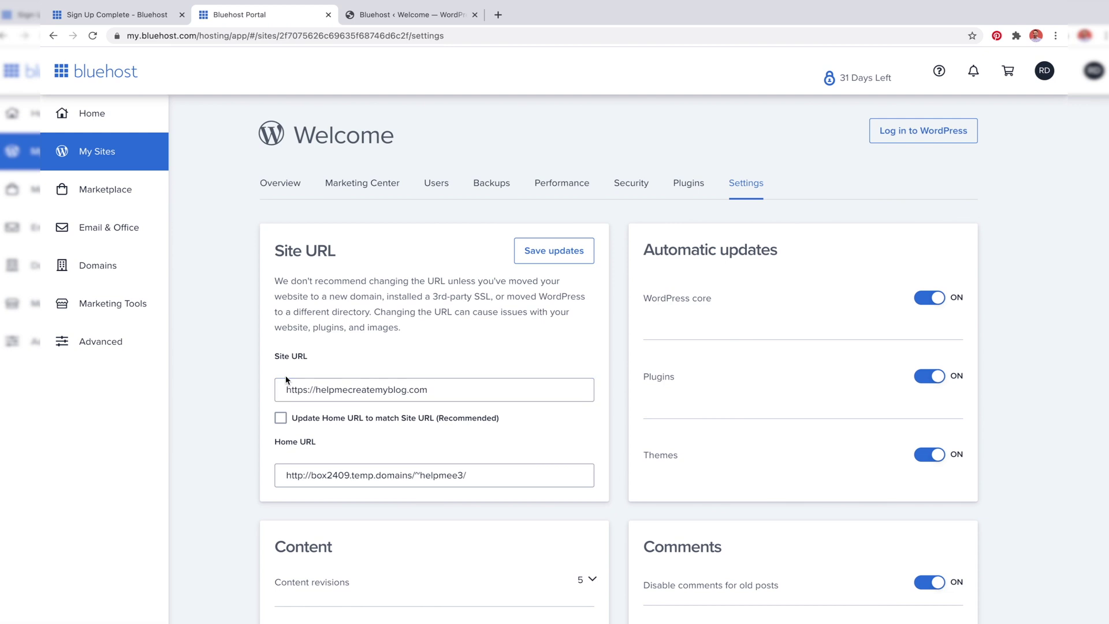
pyautogui.click(281, 419)
pyautogui.click(475, 473)
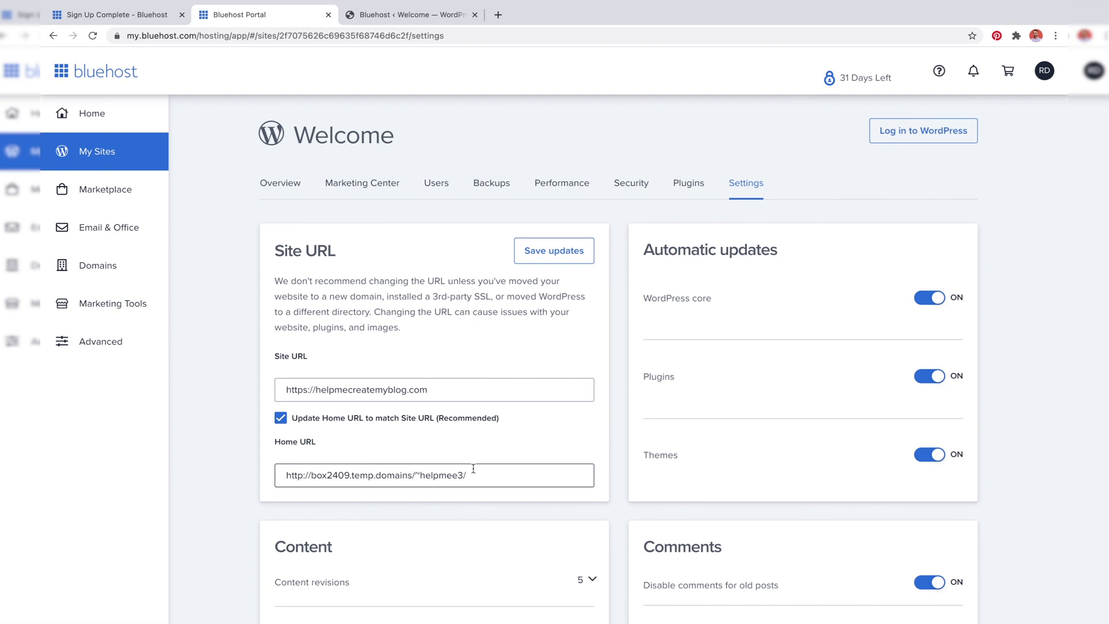
pyautogui.click(489, 464)
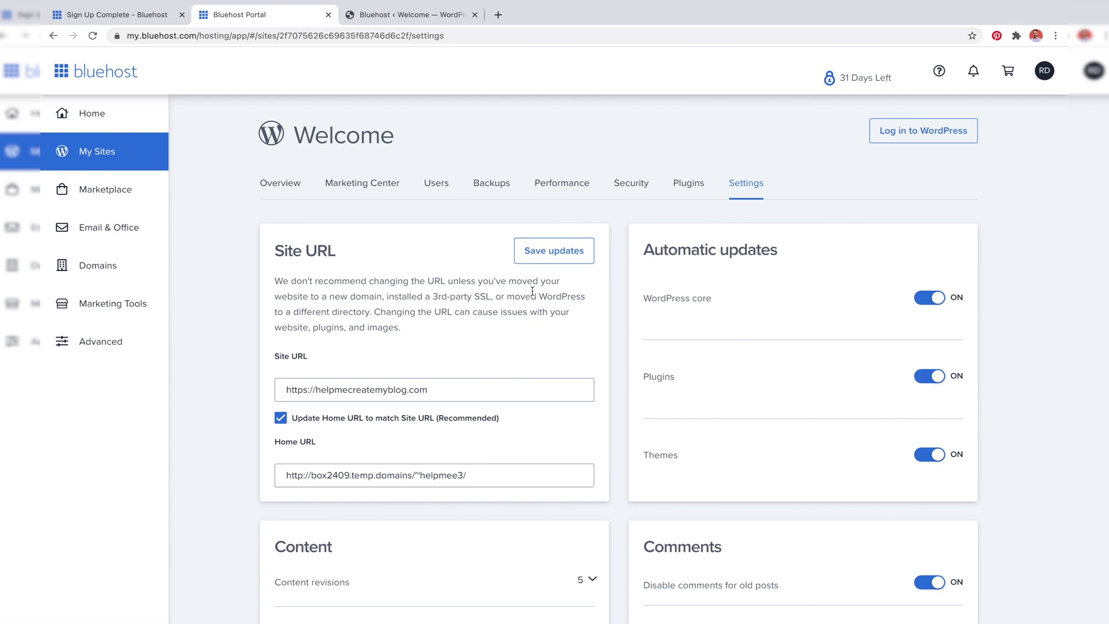
pyautogui.click(554, 251)
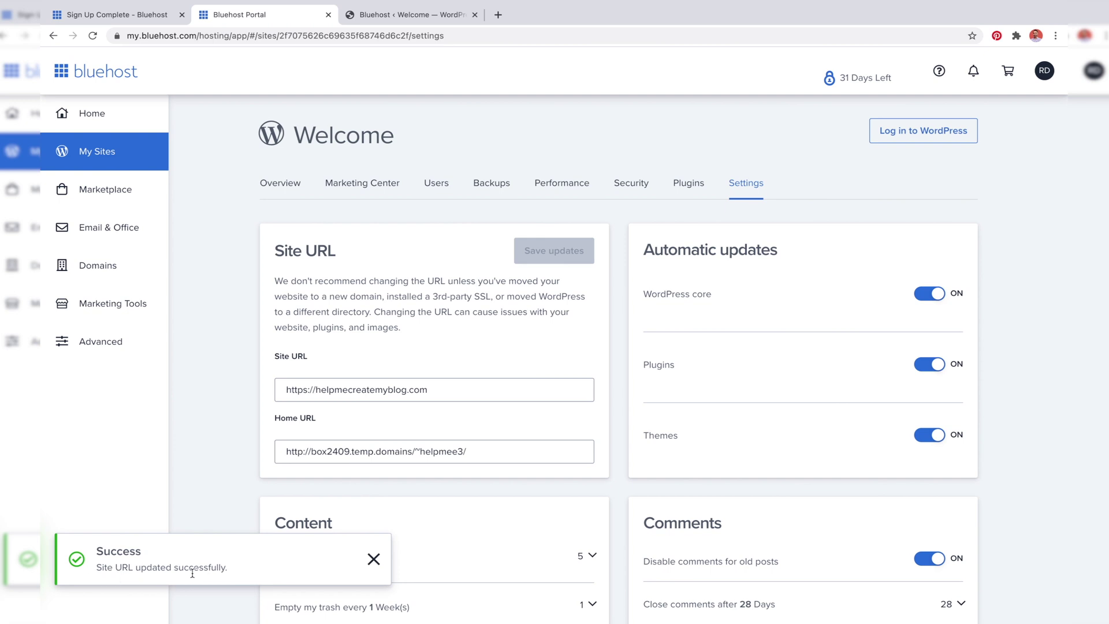
pyautogui.click(474, 451)
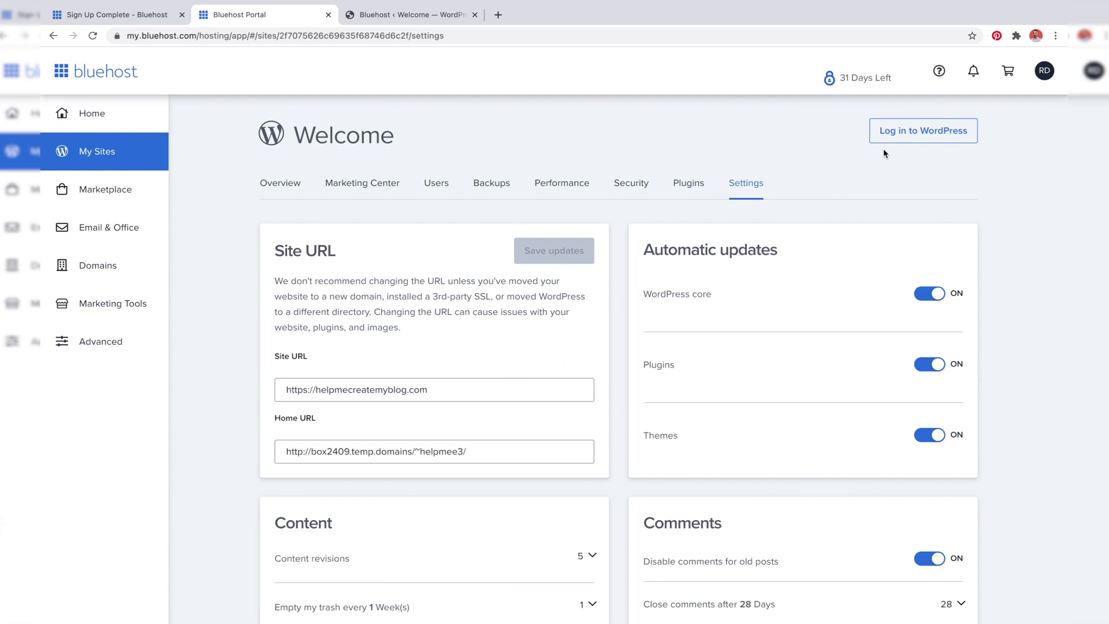
# - Log in to the site's WordPress admin and go to the Dashboard home
pyautogui.click(914, 131)
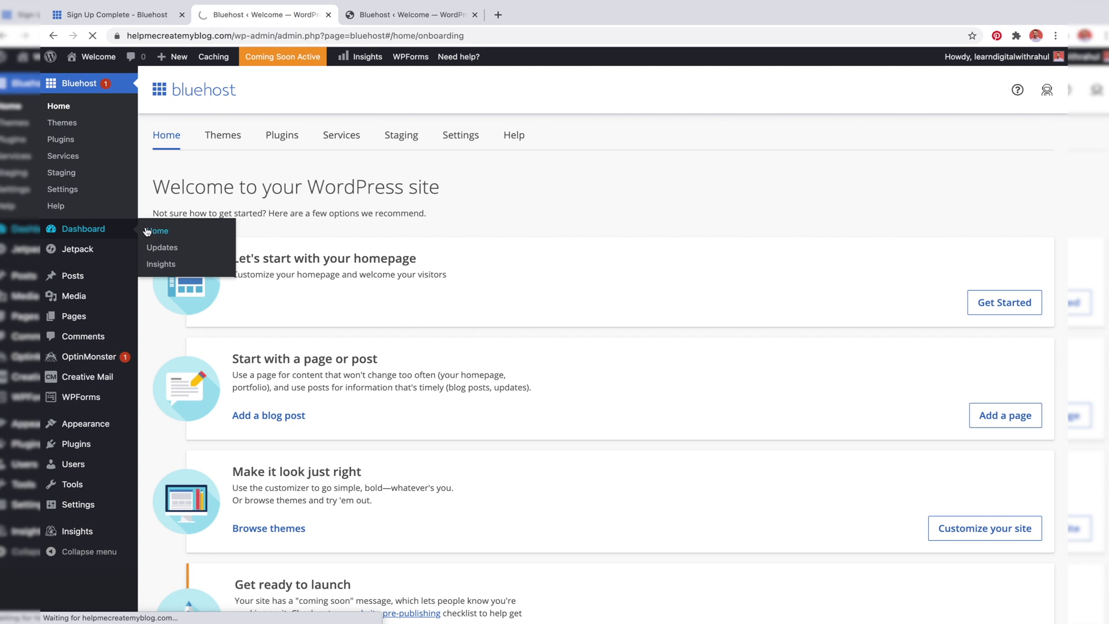
pyautogui.click(156, 230)
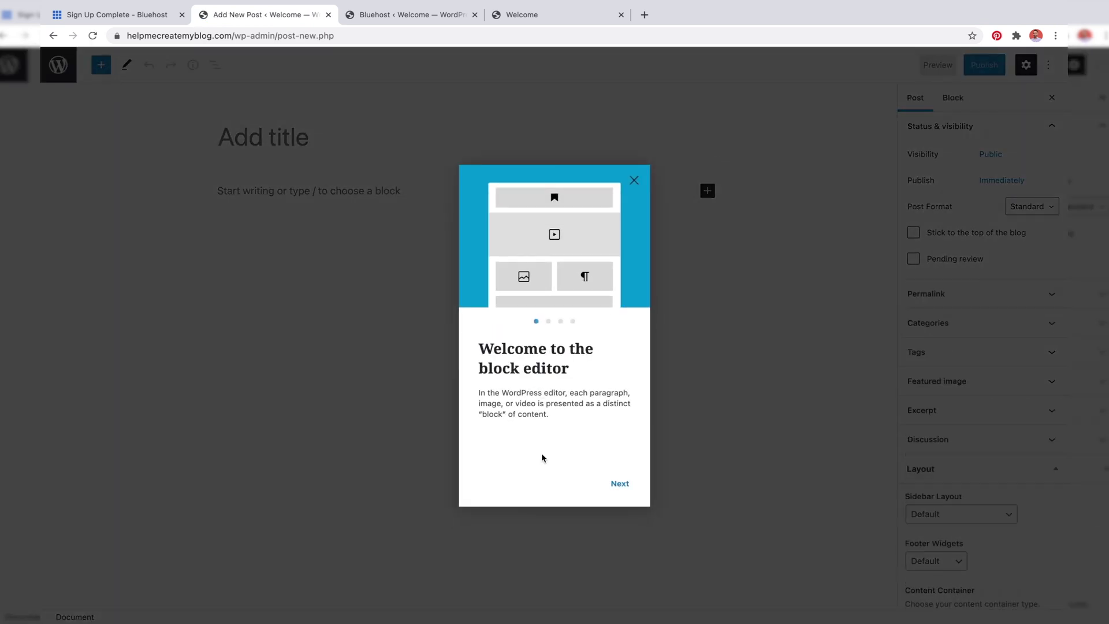
# - Dismiss the block editor welcome guide and start the paragraph 'This is my first blog post'
pyautogui.click(619, 485)
pyautogui.click(619, 485)
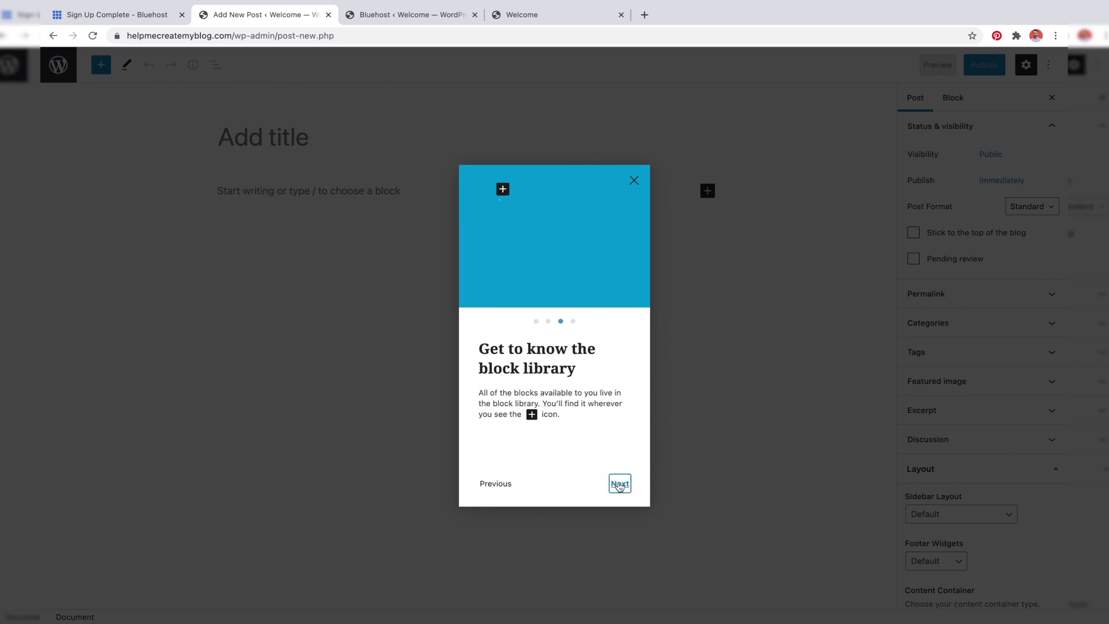
pyautogui.click(619, 485)
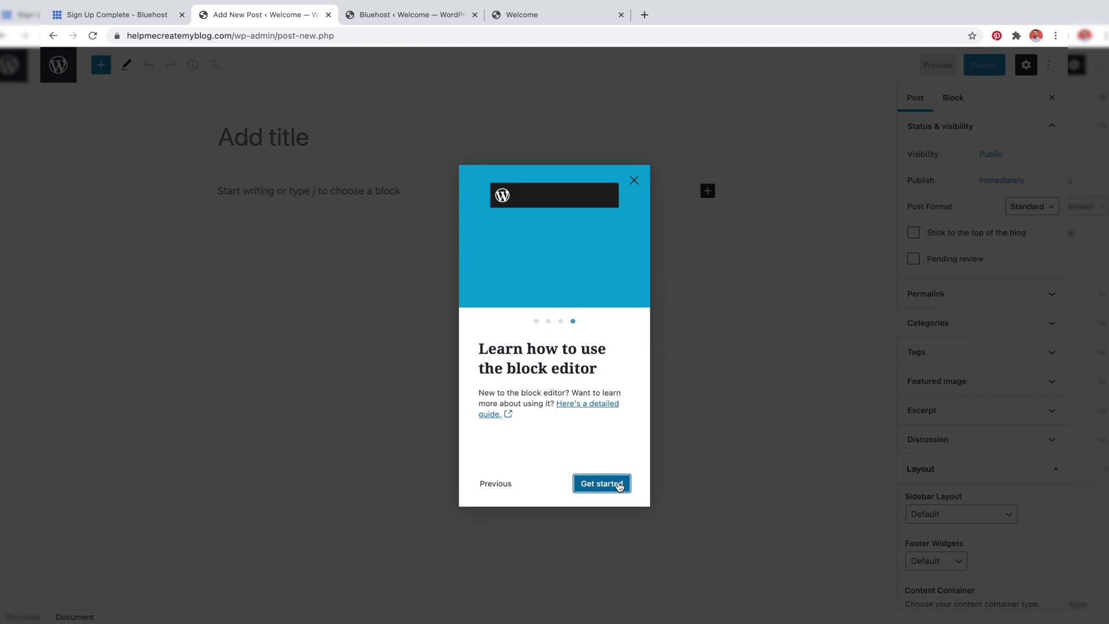
pyautogui.click(606, 484)
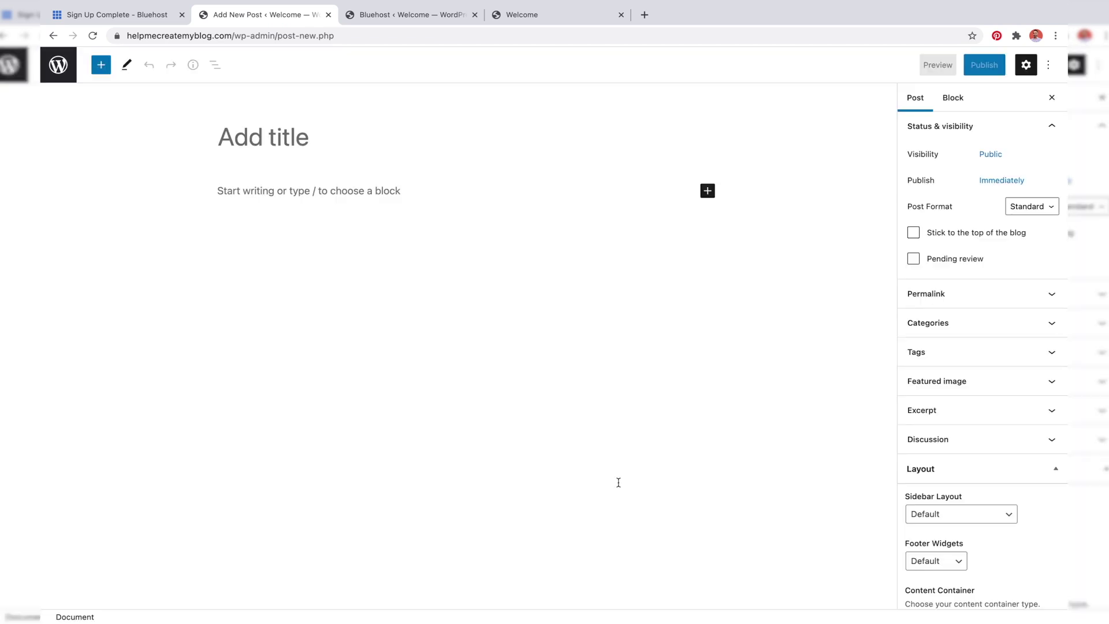
pyautogui.click(306, 148)
pyautogui.click(306, 191)
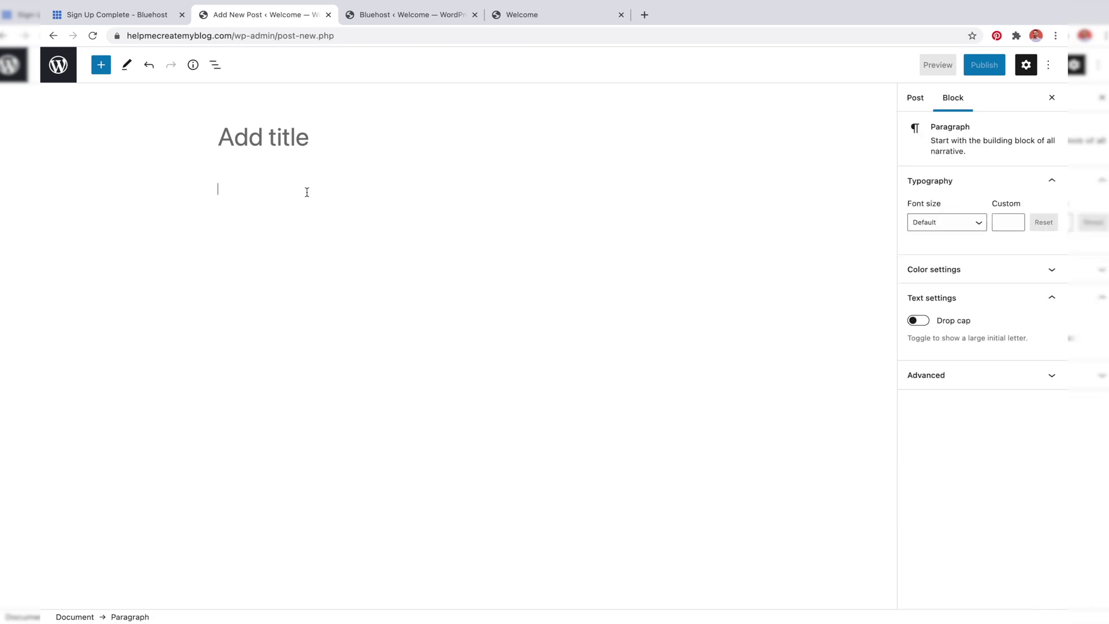
pyautogui.write('Thi')
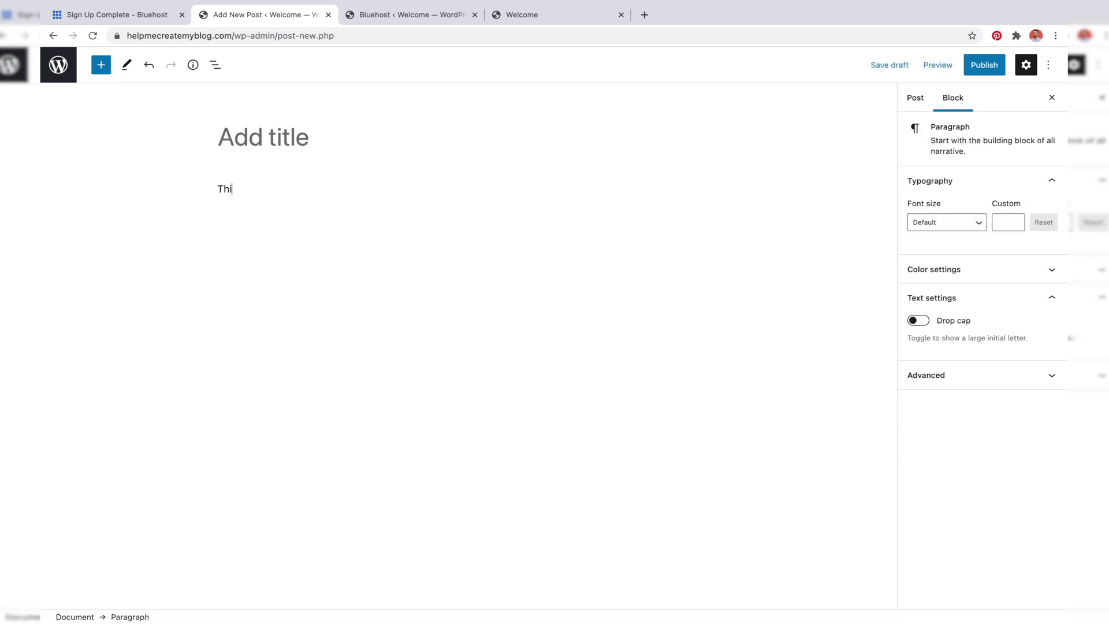
pyautogui.write('s is my first blog post')
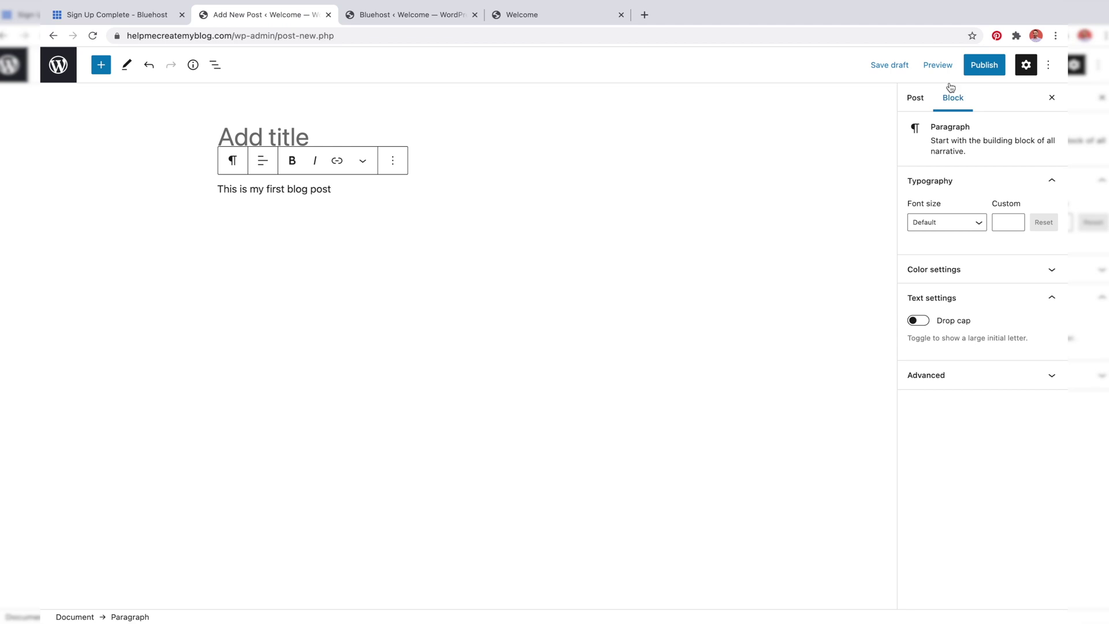